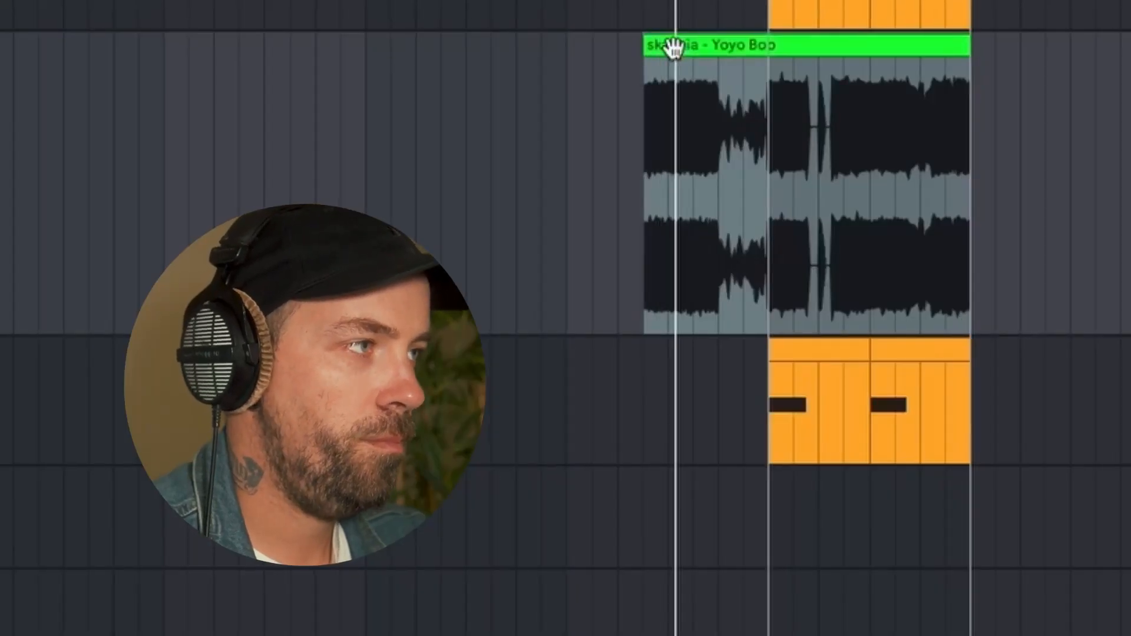
scroll(673, 47, left, 3)
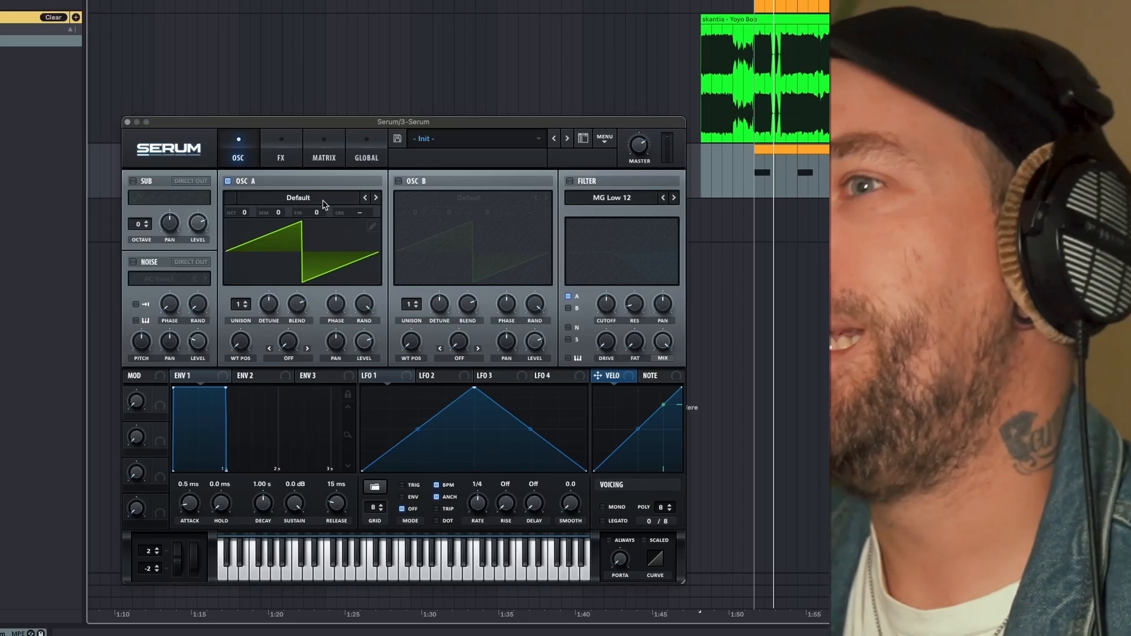
Load the Digital wavetable Tigra into oscillator A and set its octave to -2
click(324, 205)
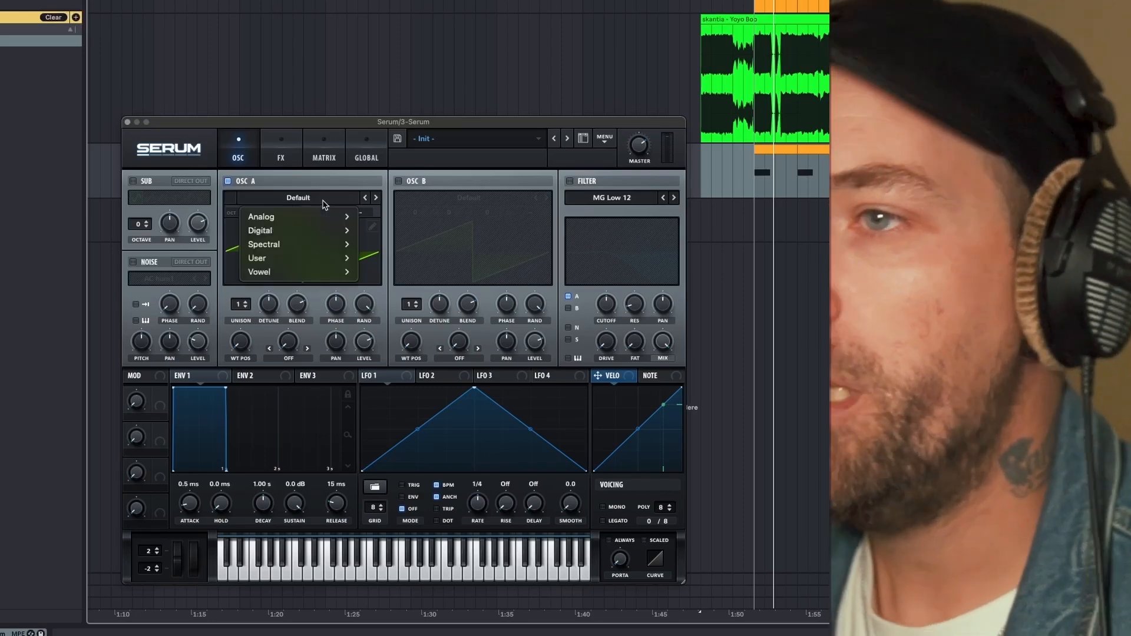
mouse_move(315, 238)
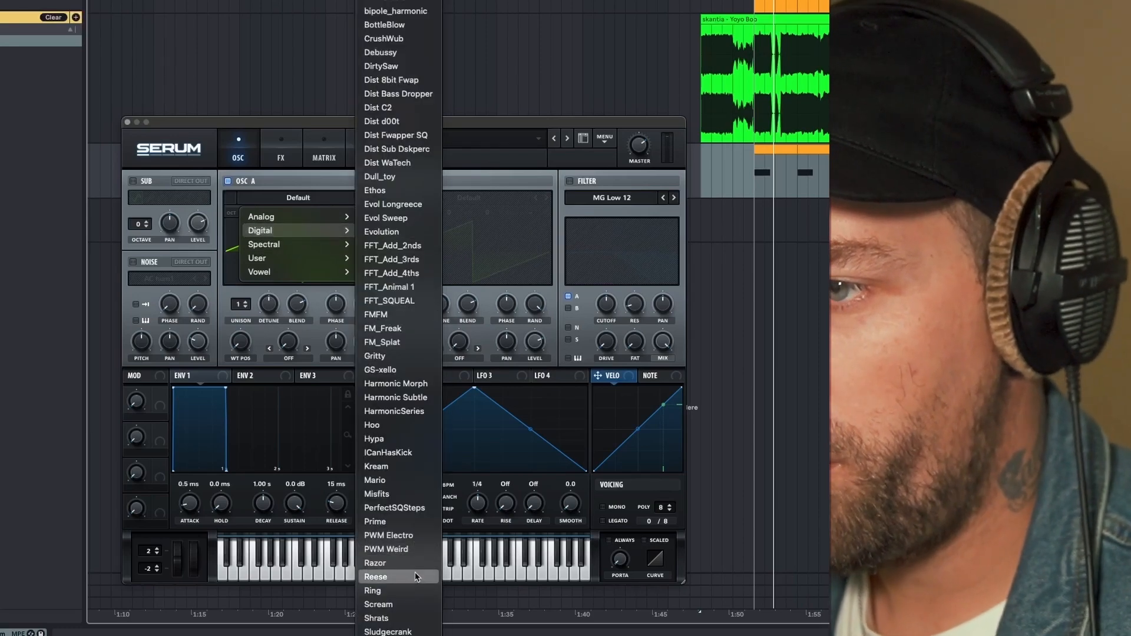
click(388, 153)
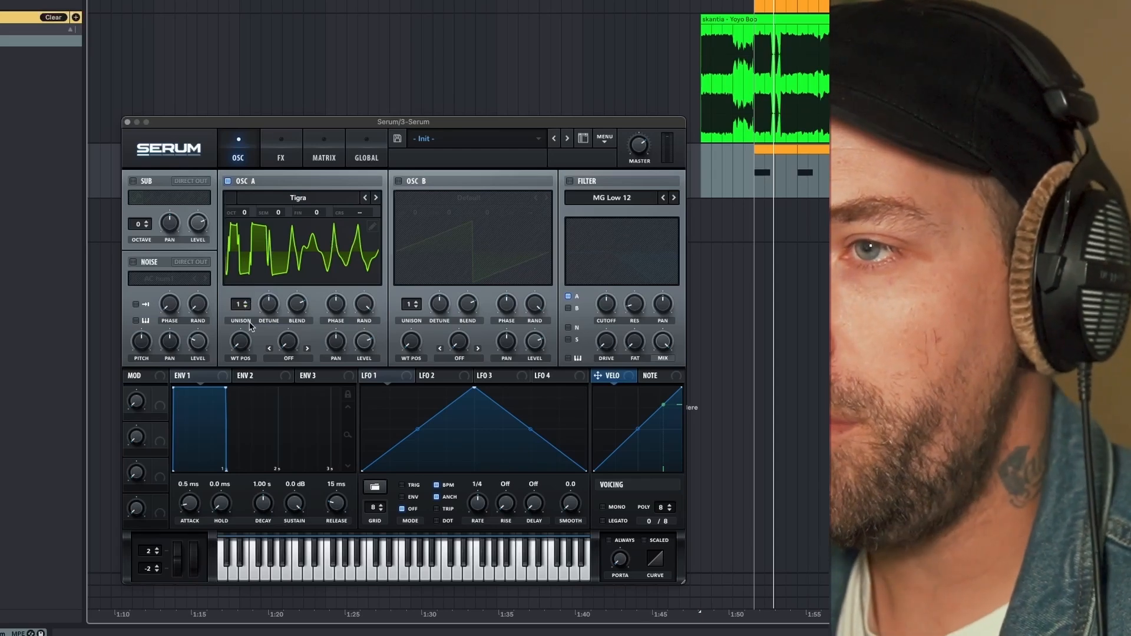
drag(243, 214, 241, 226)
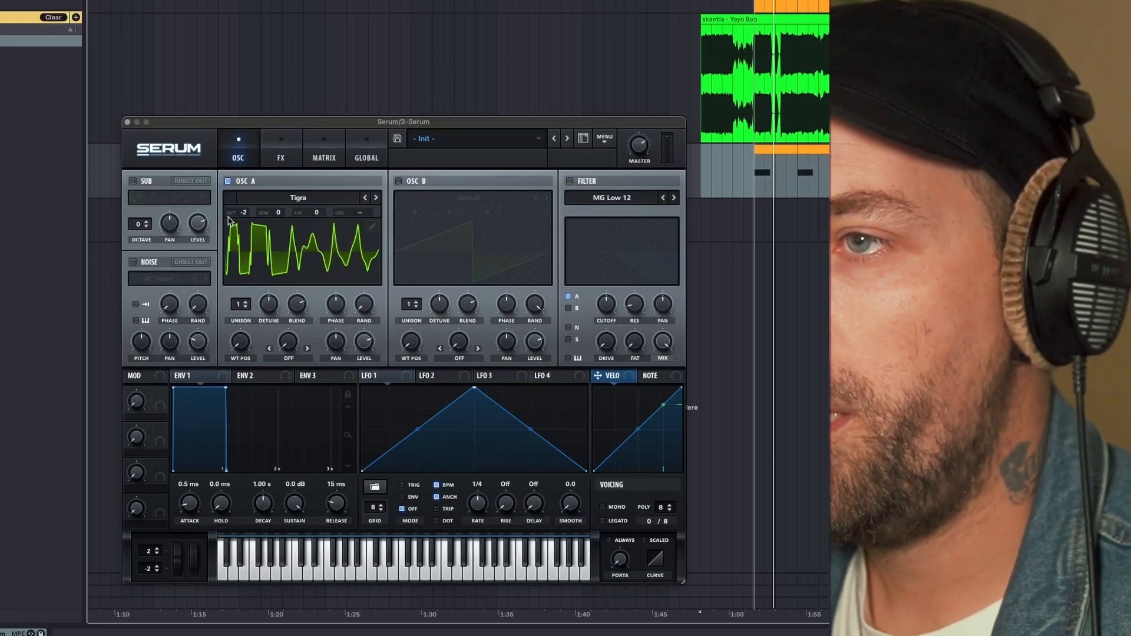
Enable the sub oscillator at octave -2 and loop playback over the first MIDI bass clip
click(133, 182)
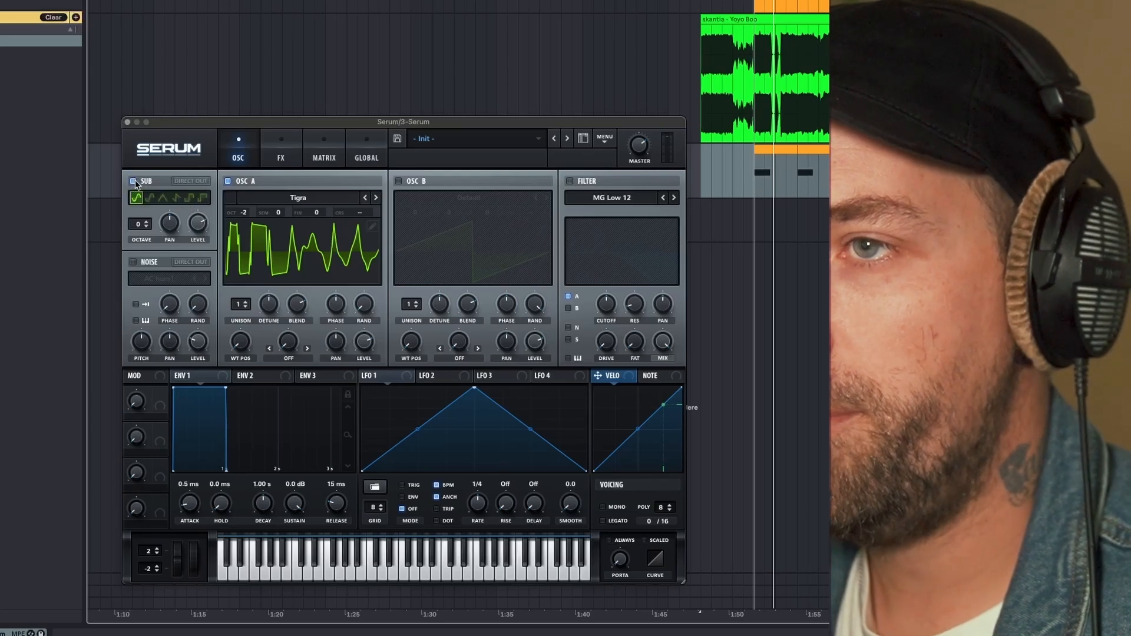
click(147, 229)
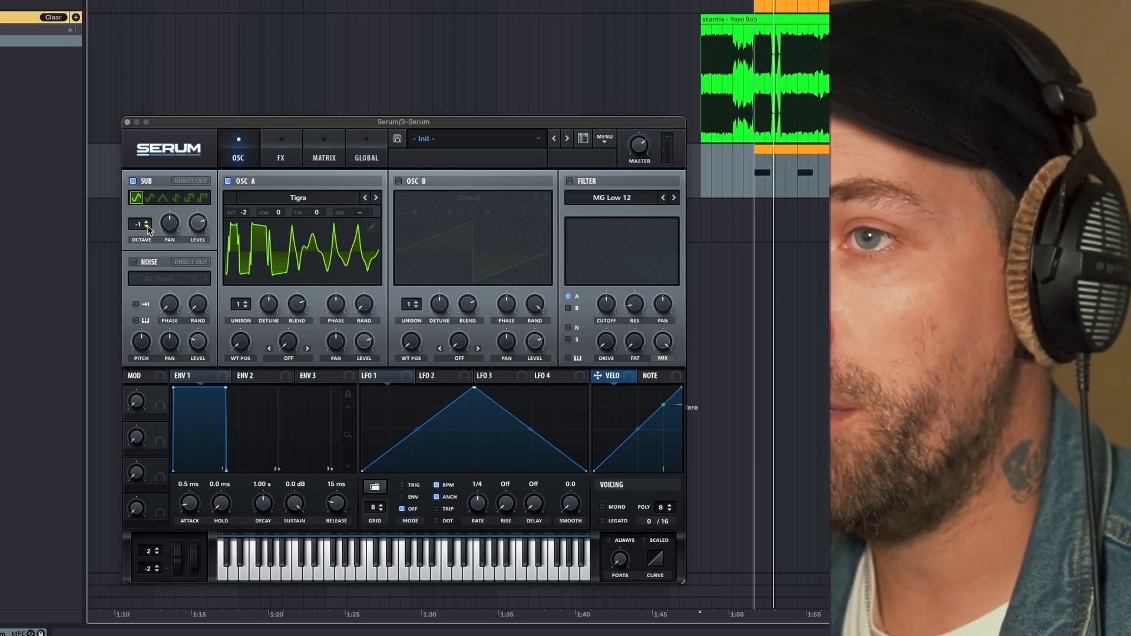
click(148, 228)
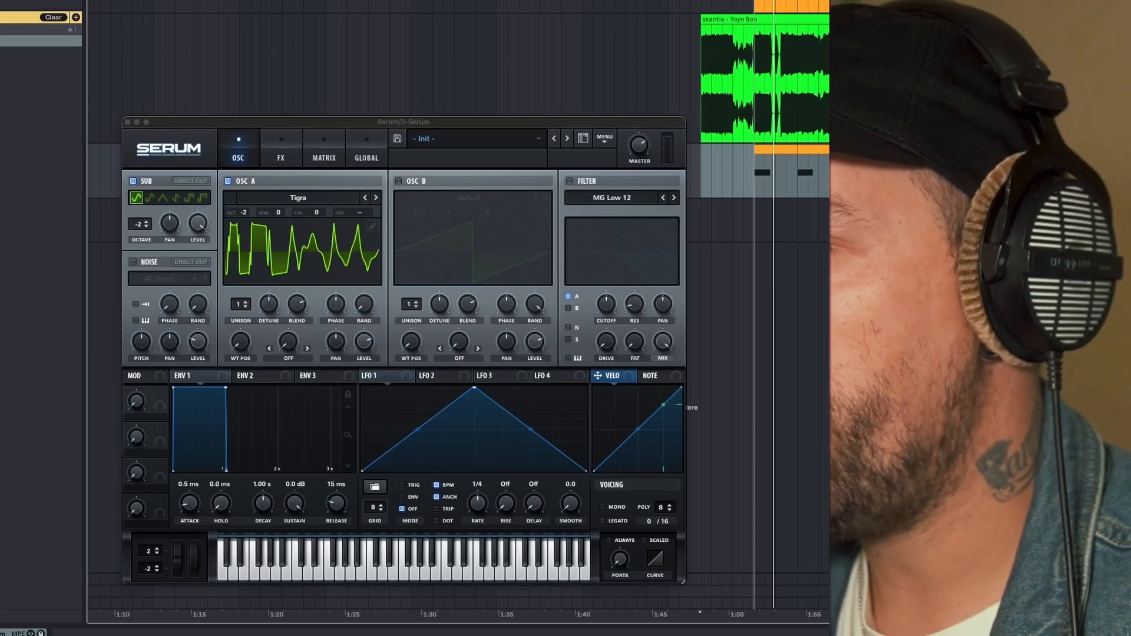
key(space)
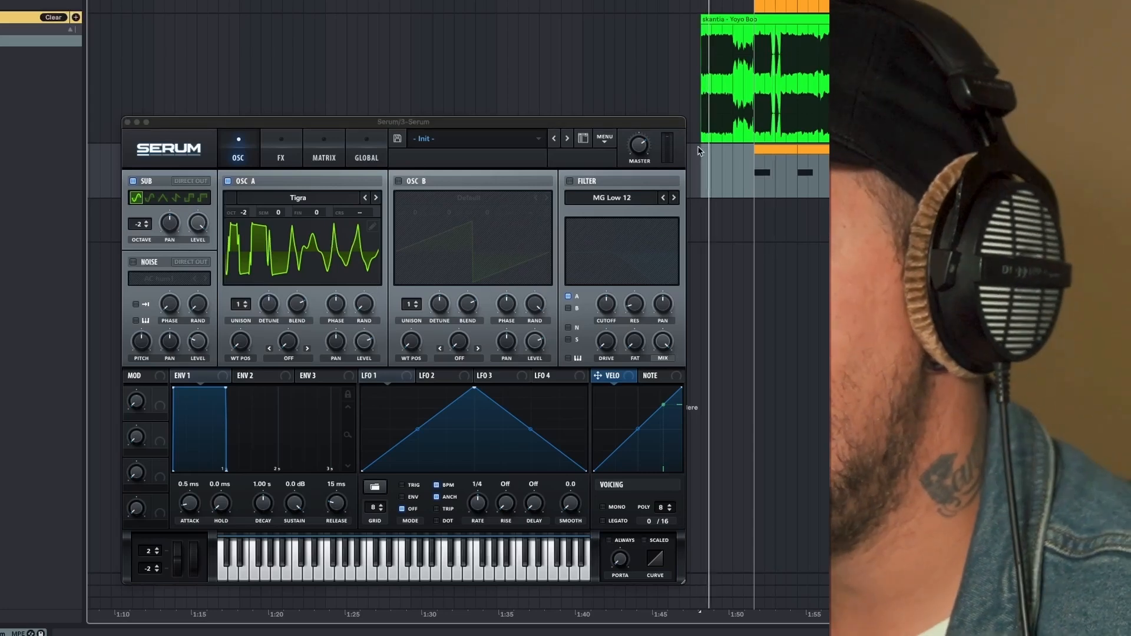
click(781, 149)
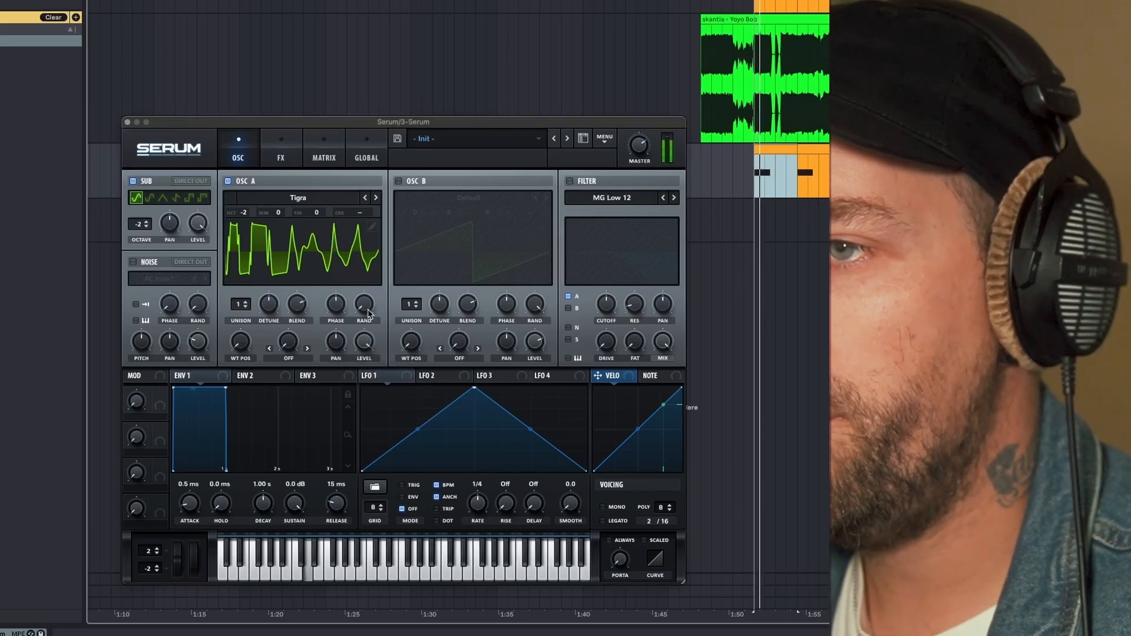
Set oscillator A's warp mode to FM (From B) and enable oscillator B with the Analog wavetable Basic Shapes
click(299, 365)
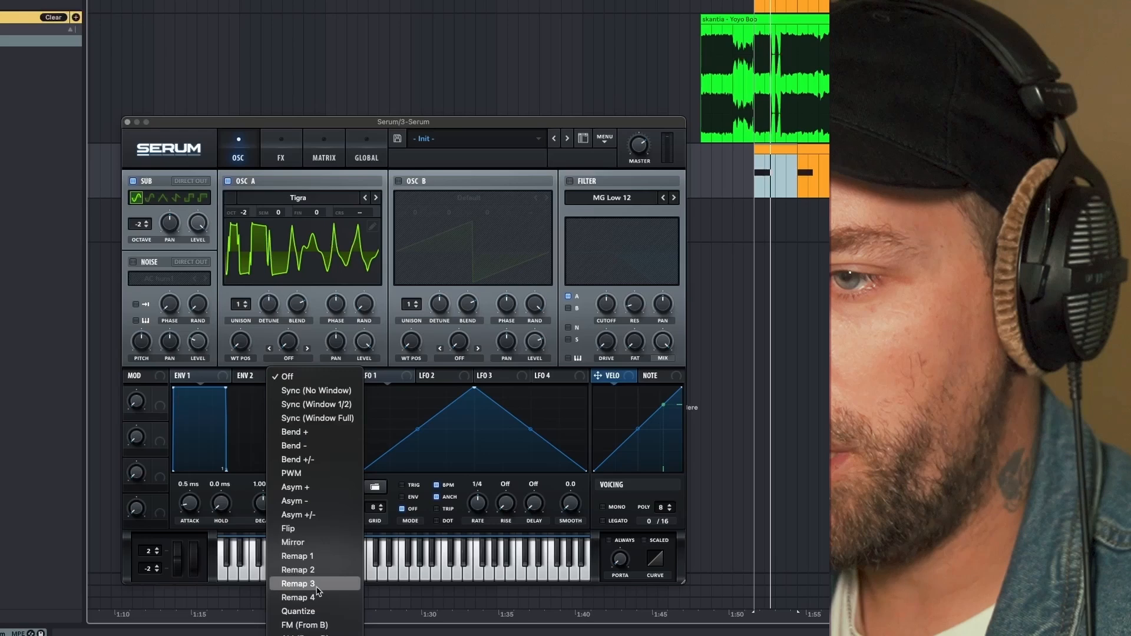
click(302, 625)
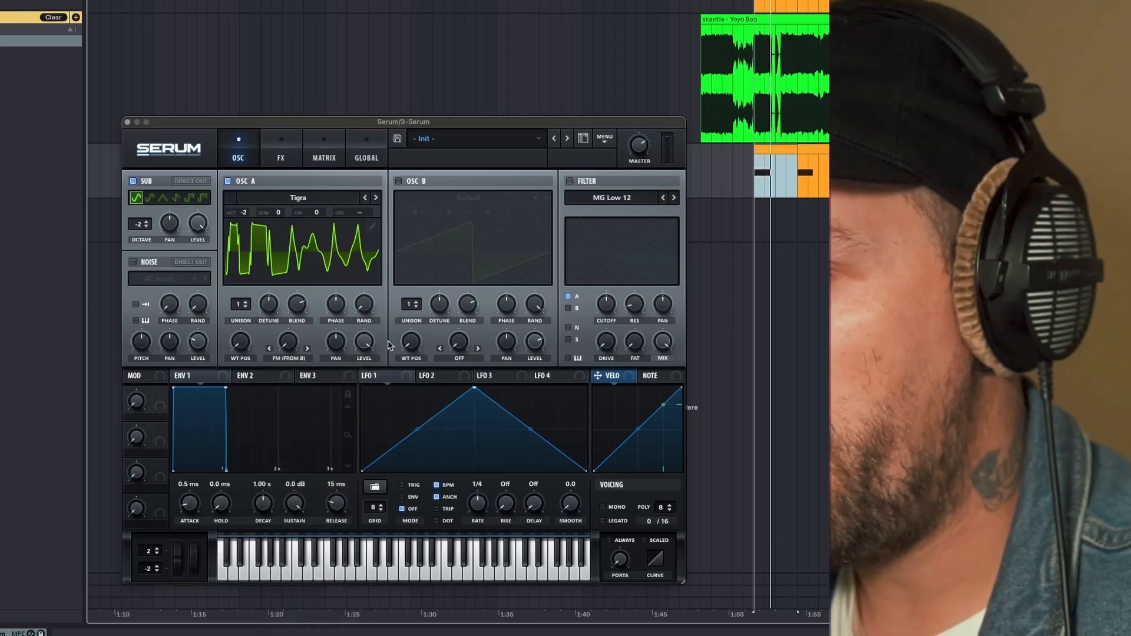
click(399, 182)
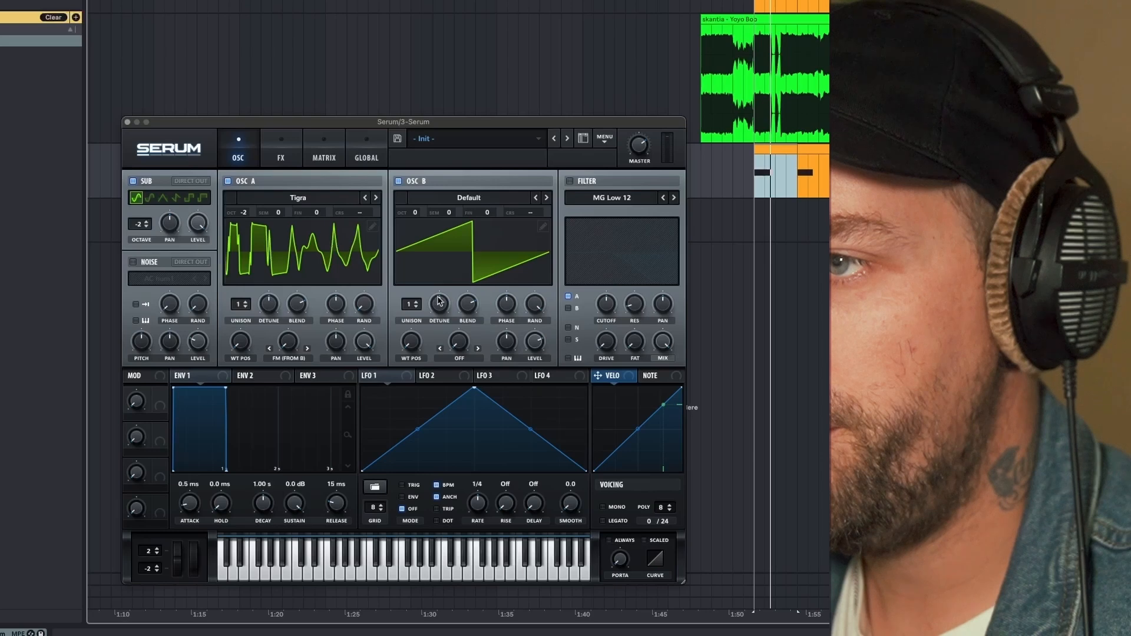
click(479, 202)
mouse_move(501, 217)
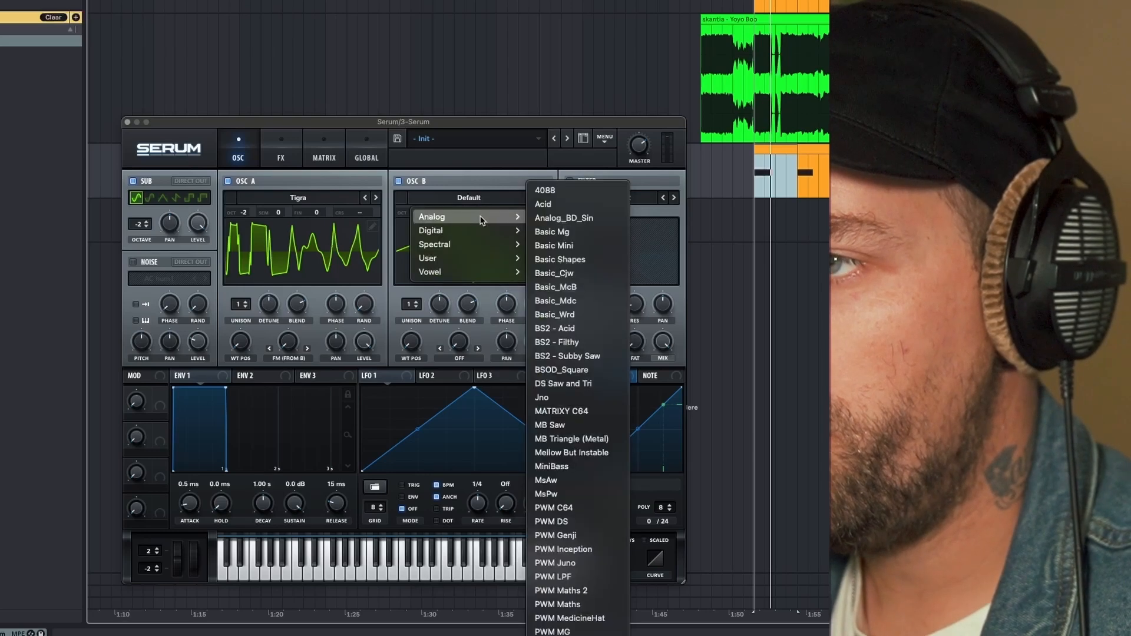
click(560, 259)
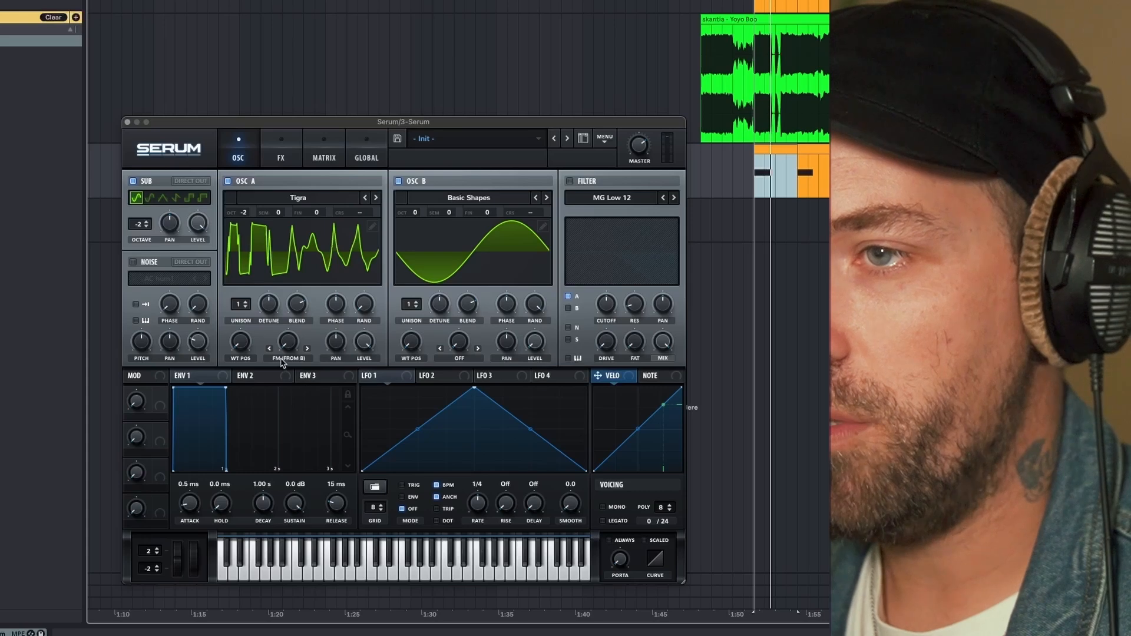
Raise oscillator A's wavetable position and its FM (From B) amount
drag(241, 348, 243, 343)
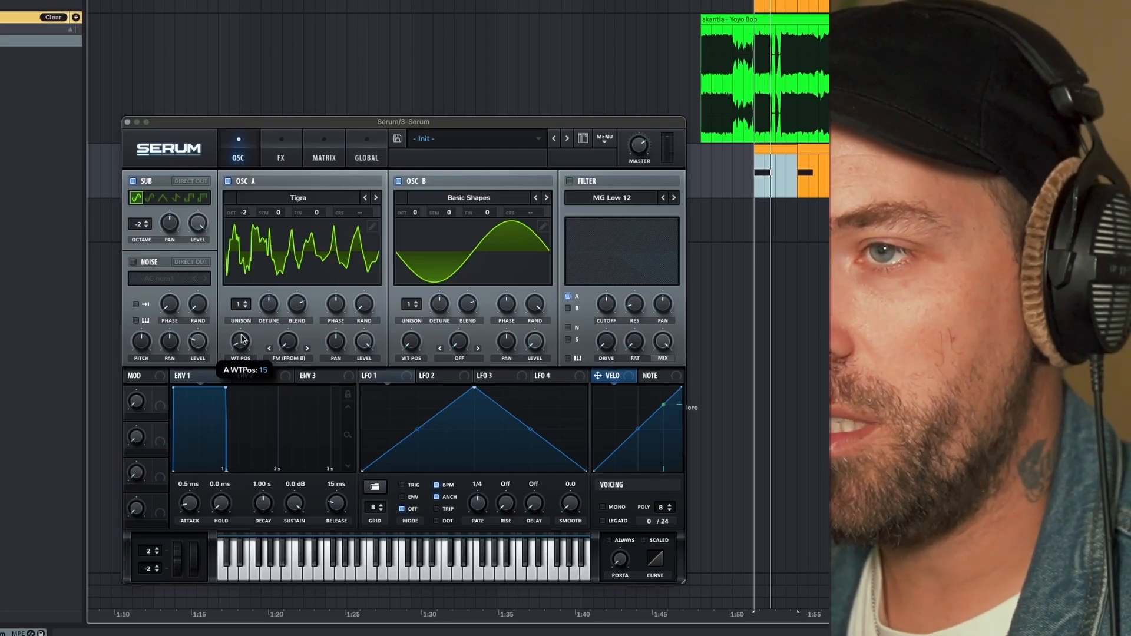
mouse_move(241, 340)
mouse_down()
mouse_move(245, 330)
mouse_move(240, 348)
mouse_up()
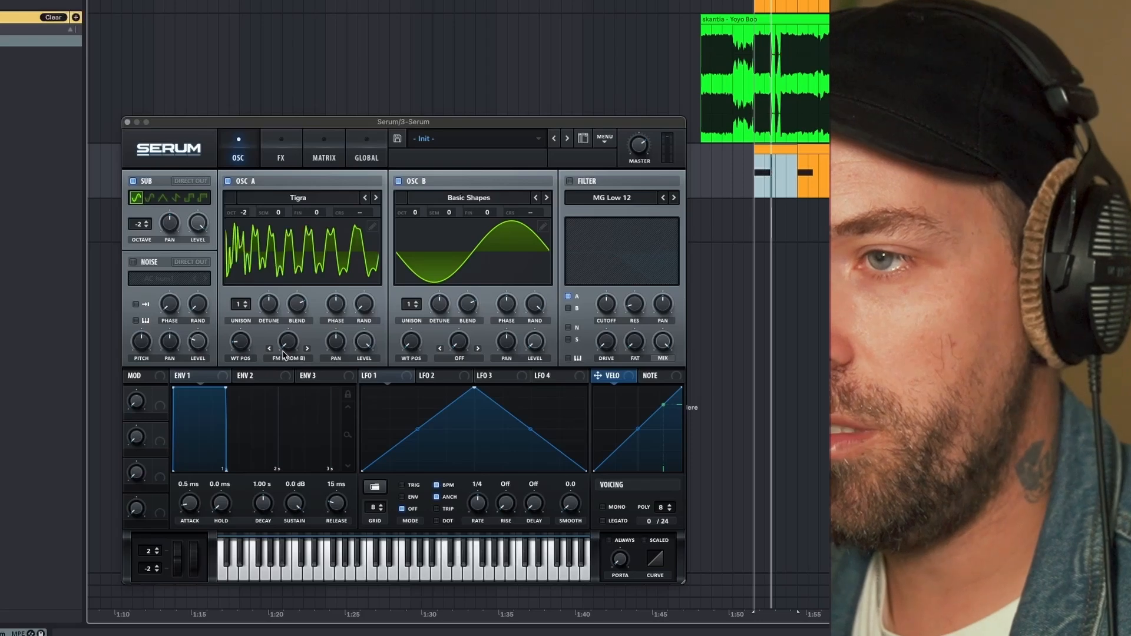
drag(287, 352, 288, 307)
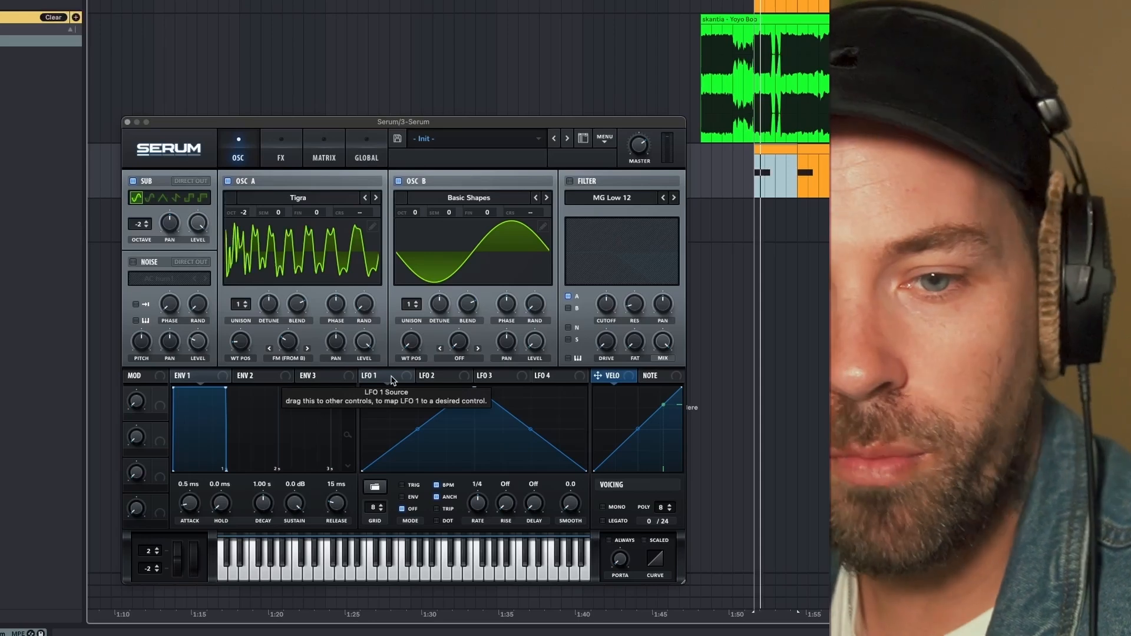
Set LFO 1 to Trig mode at a dotted 1/8 rate and map it to oscillator A's wavetable position and the sub level
click(393, 379)
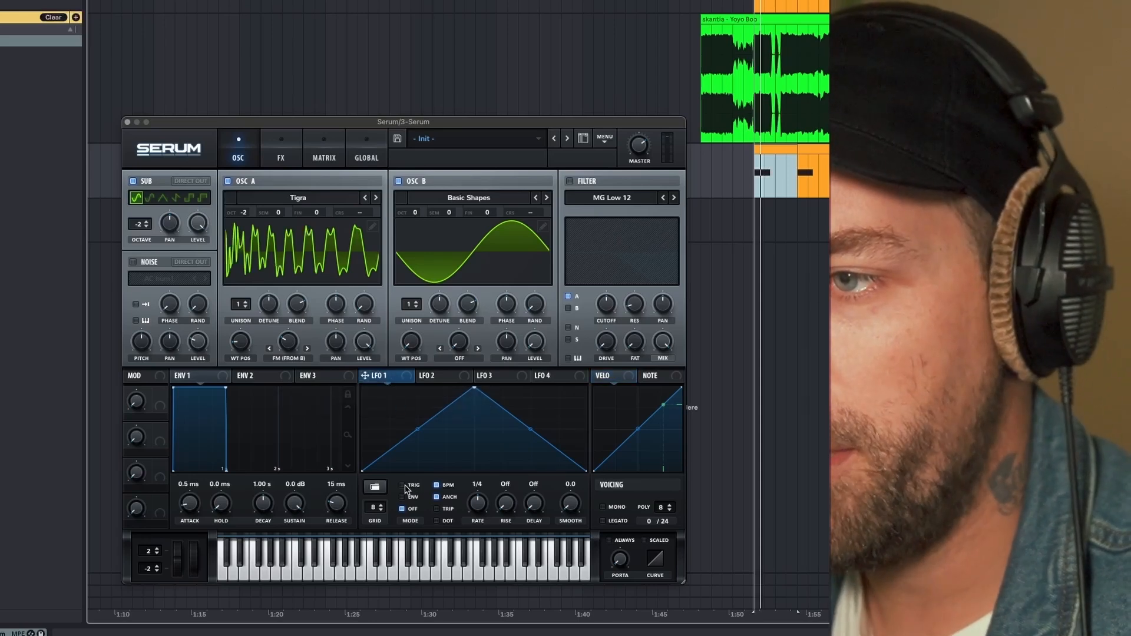
click(403, 487)
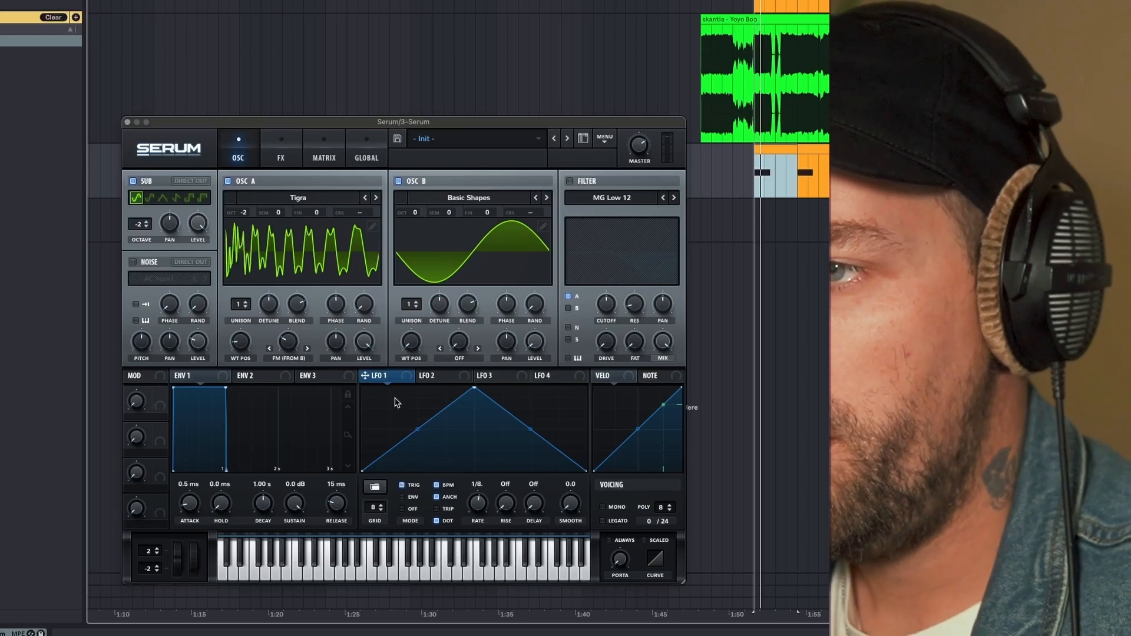
drag(404, 381, 222, 373)
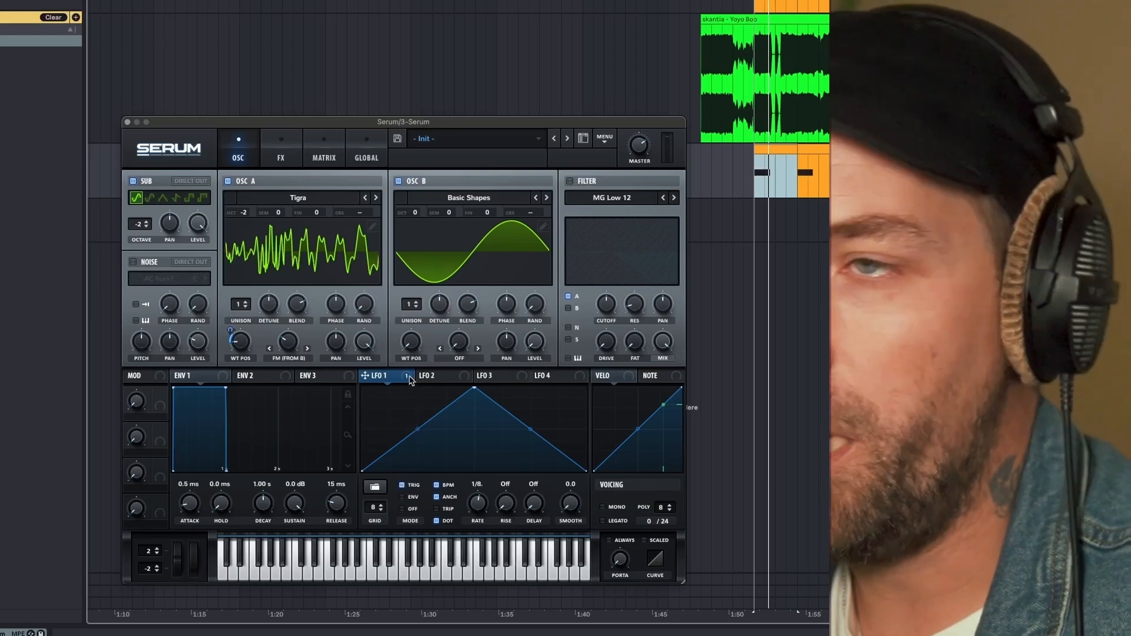
mouse_move(219, 265)
mouse_down()
mouse_move(180, 223)
mouse_move(198, 230)
mouse_move(201, 262)
mouse_up()
drag(190, 214, 197, 87)
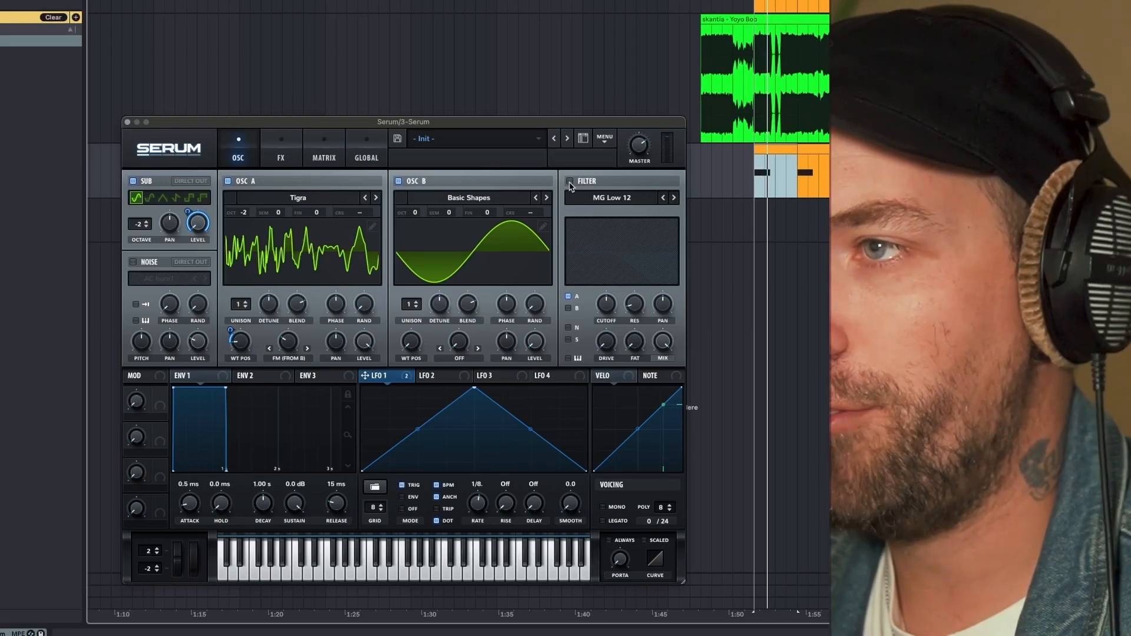
Enable the filter with the Misc type Formant-I and adjust its cutoff
click(569, 182)
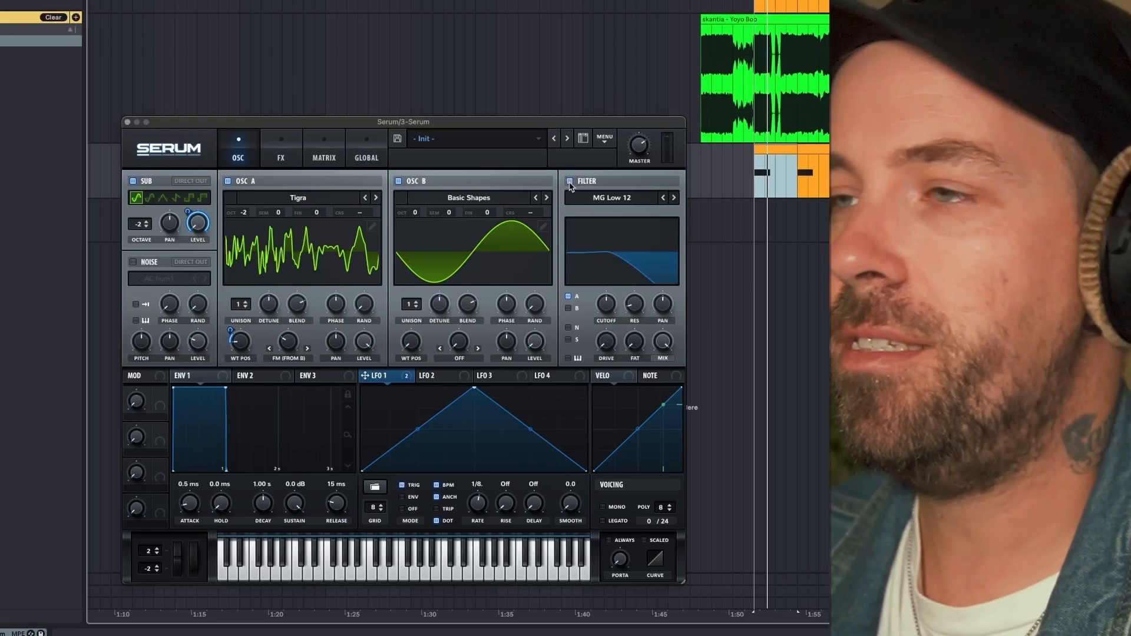
click(595, 200)
mouse_move(613, 258)
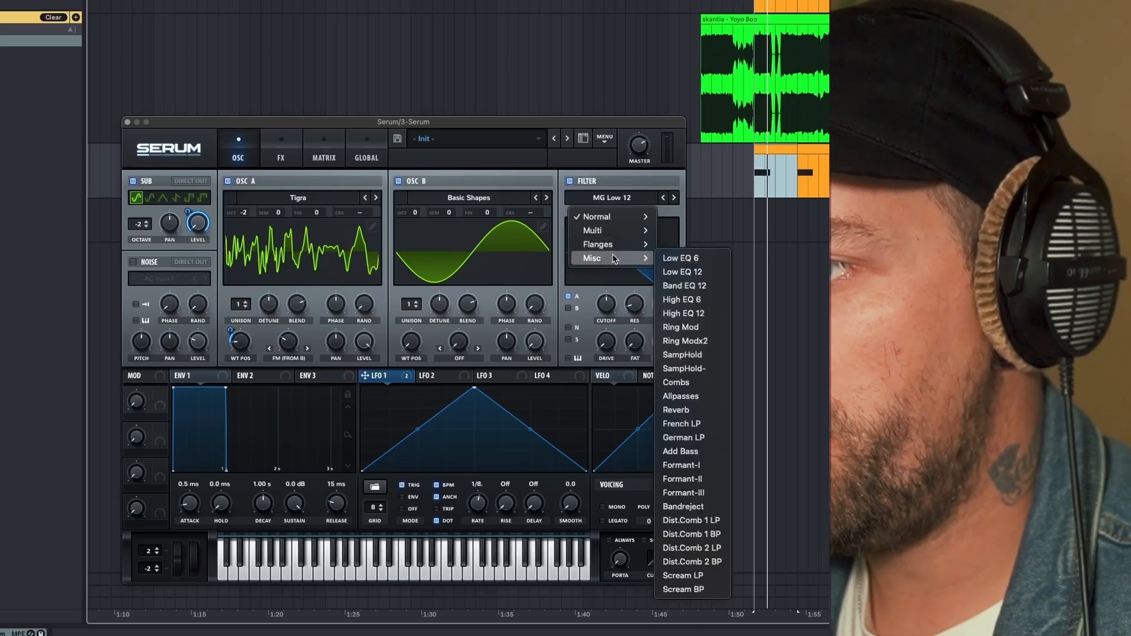
click(672, 466)
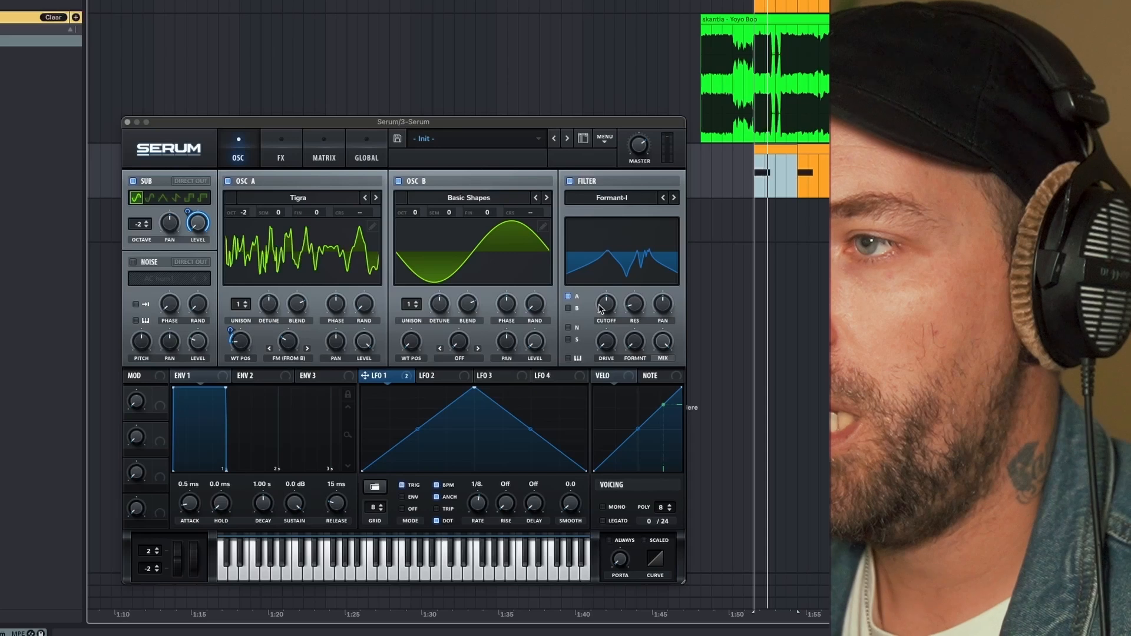
drag(602, 309, 597, 330)
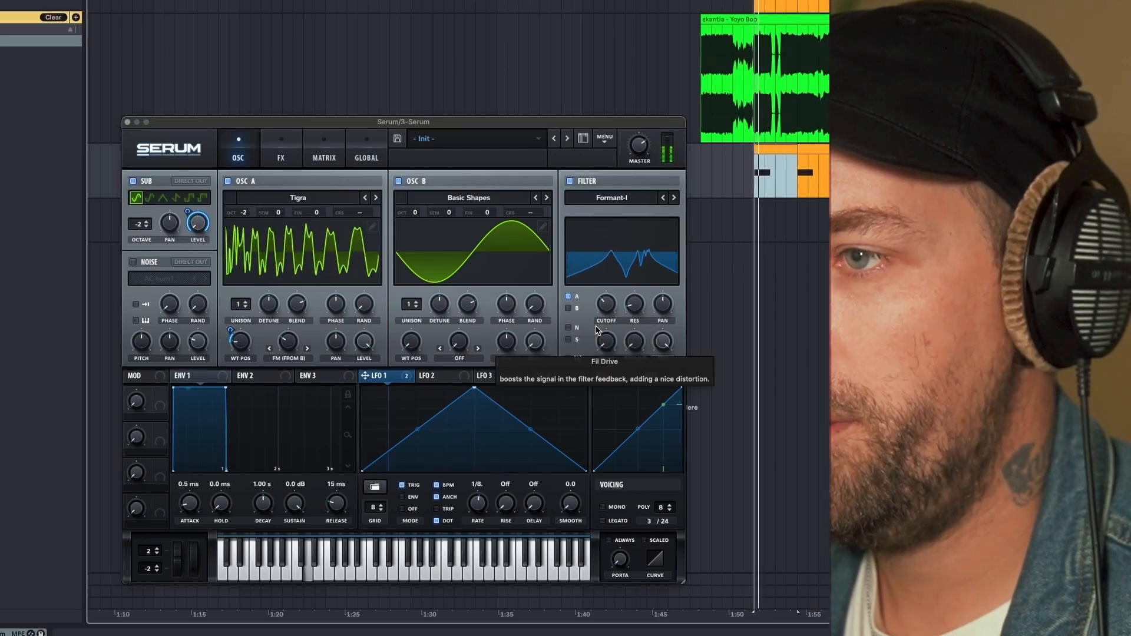
Map LFO 1 to the filter cutoff with an amount of 27 and lower the cutoff to 26 Hz, checking it during playback
drag(416, 378, 602, 306)
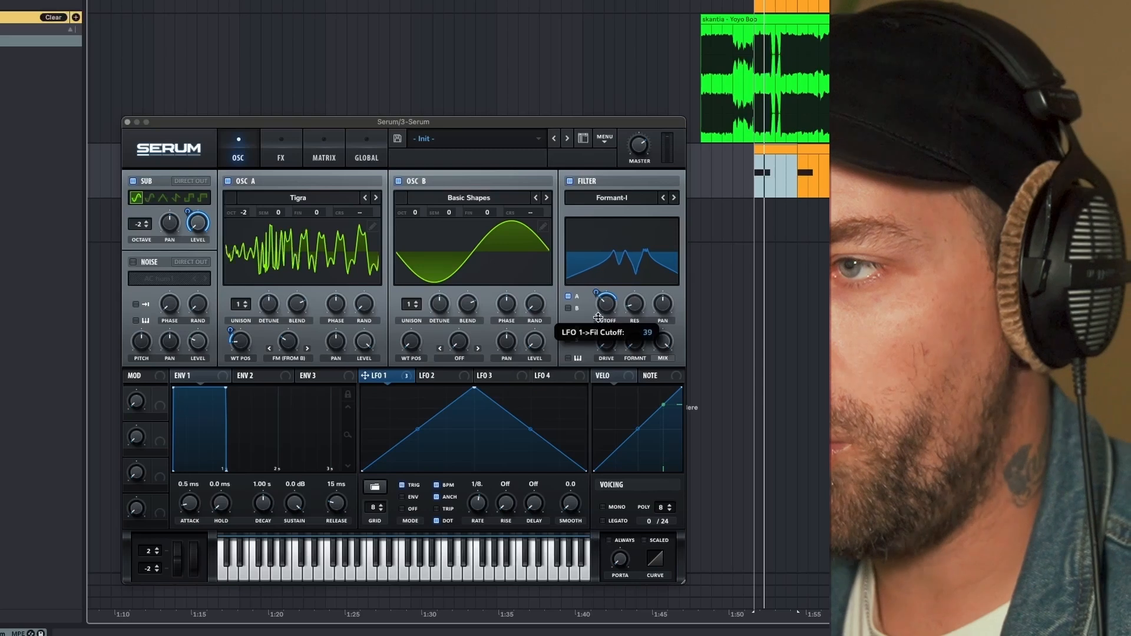
drag(610, 312, 605, 335)
key(space)
mouse_move(601, 313)
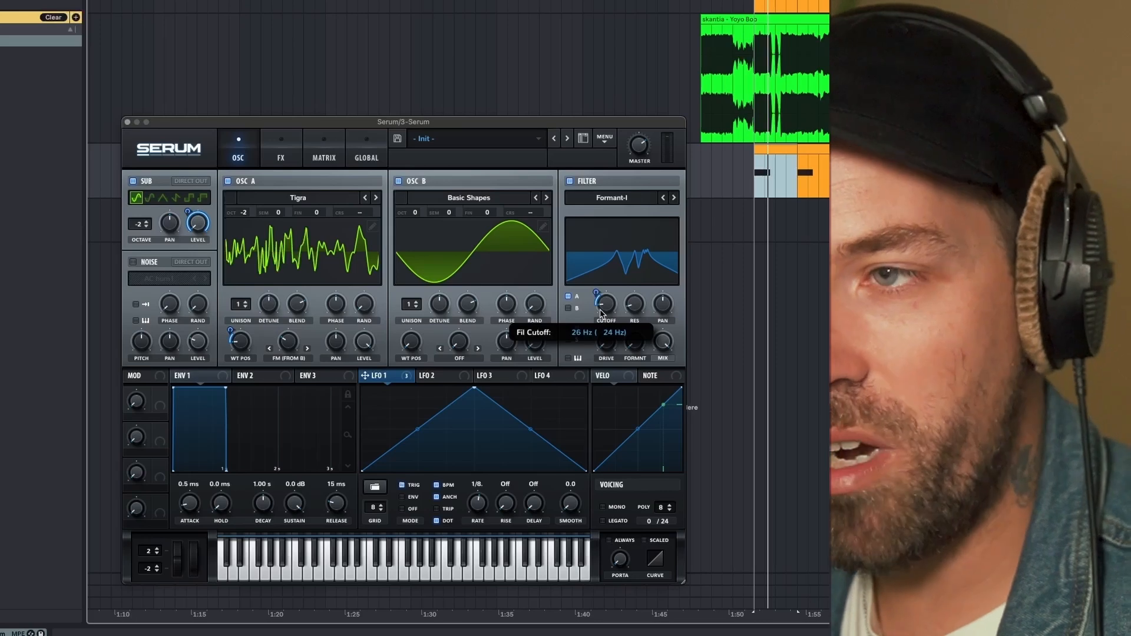
key(space)
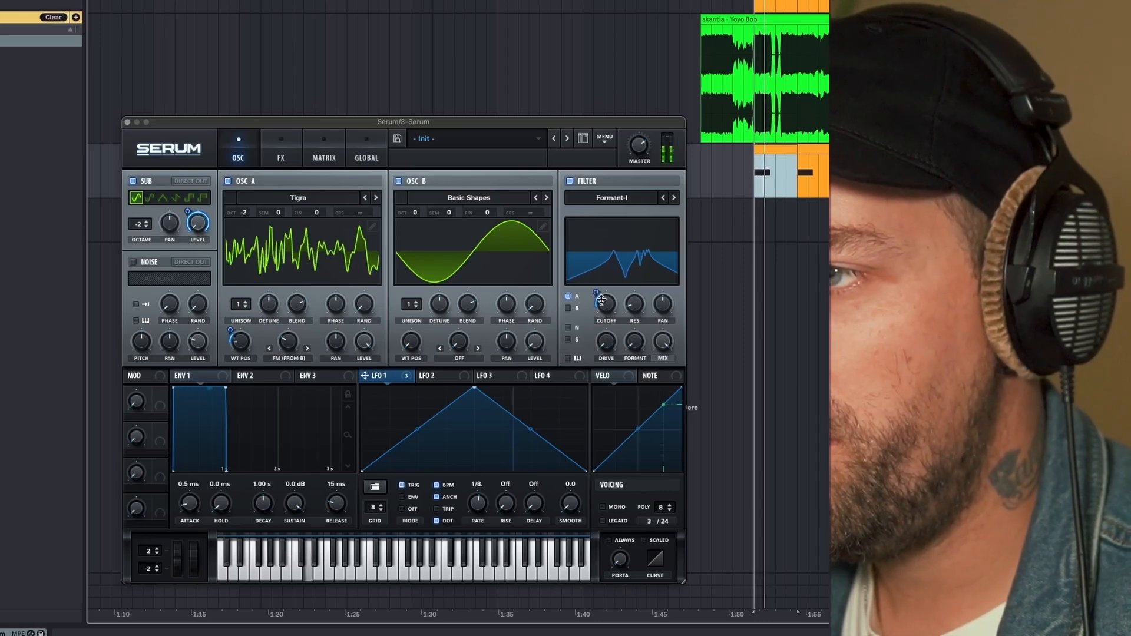
drag(601, 294, 600, 292)
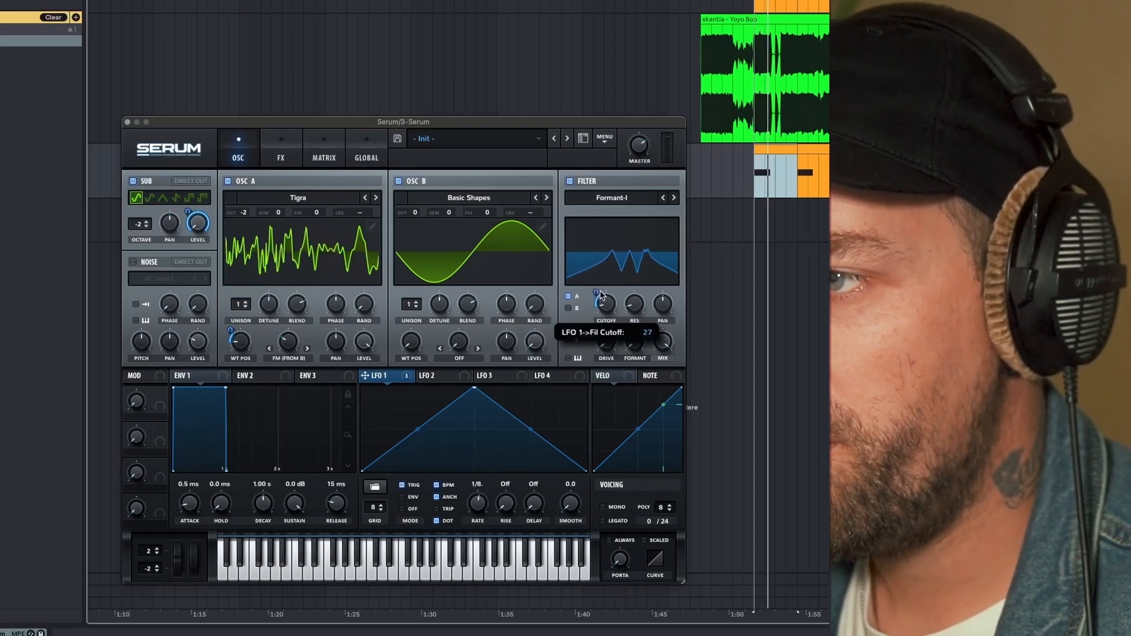
mouse_move(610, 308)
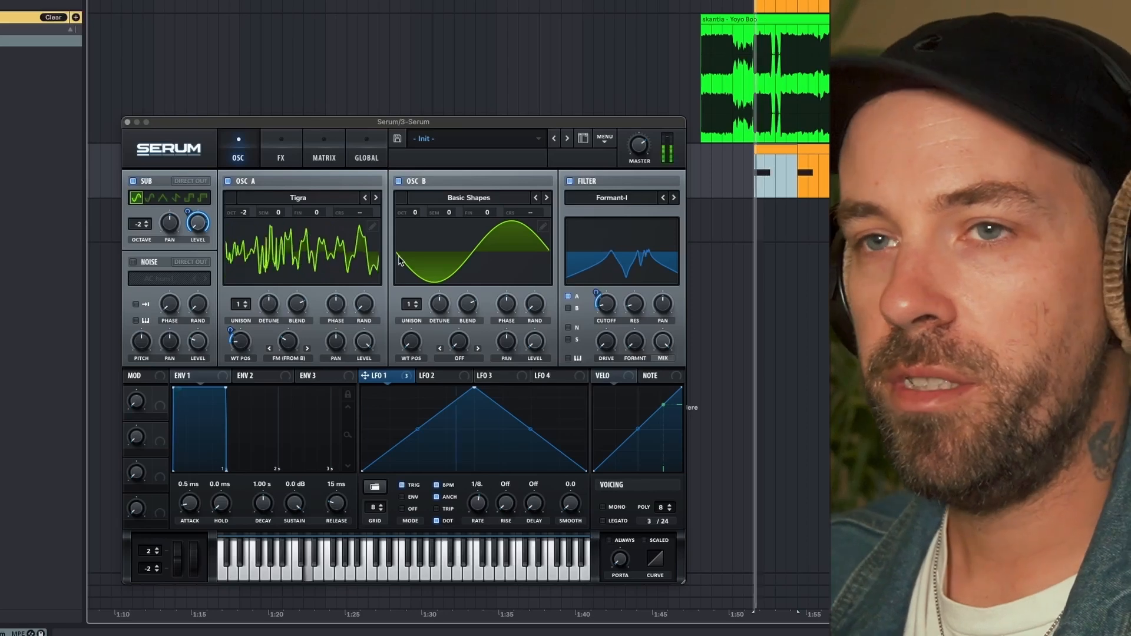
Enable the Distortion effect and move it ahead of Hyper/Dimension in the effects chain
click(281, 154)
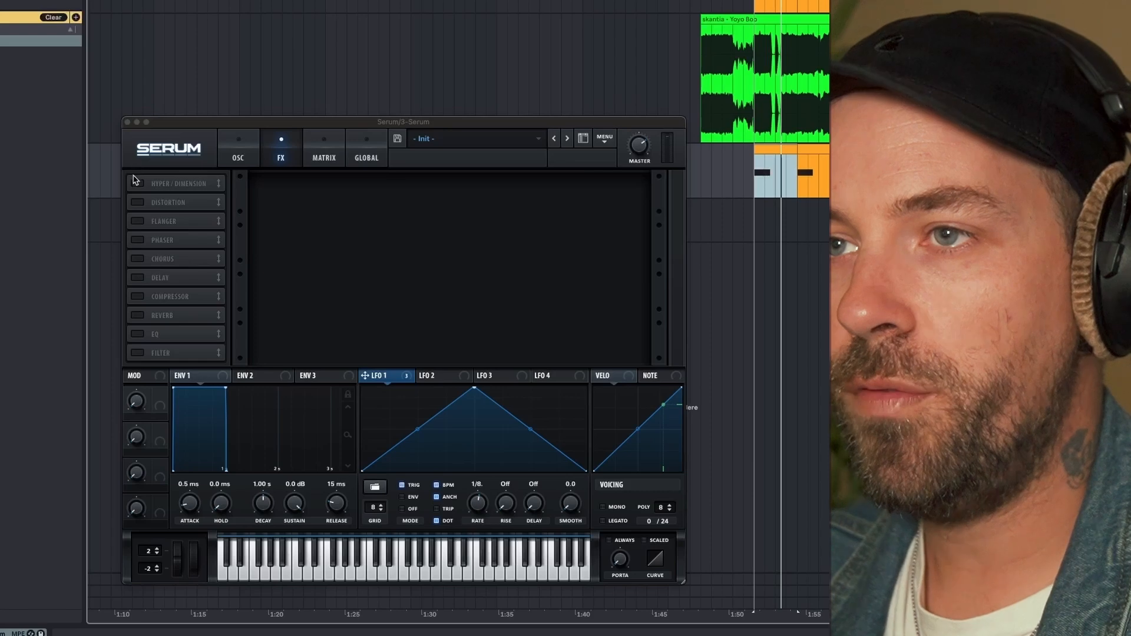
click(136, 184)
click(137, 183)
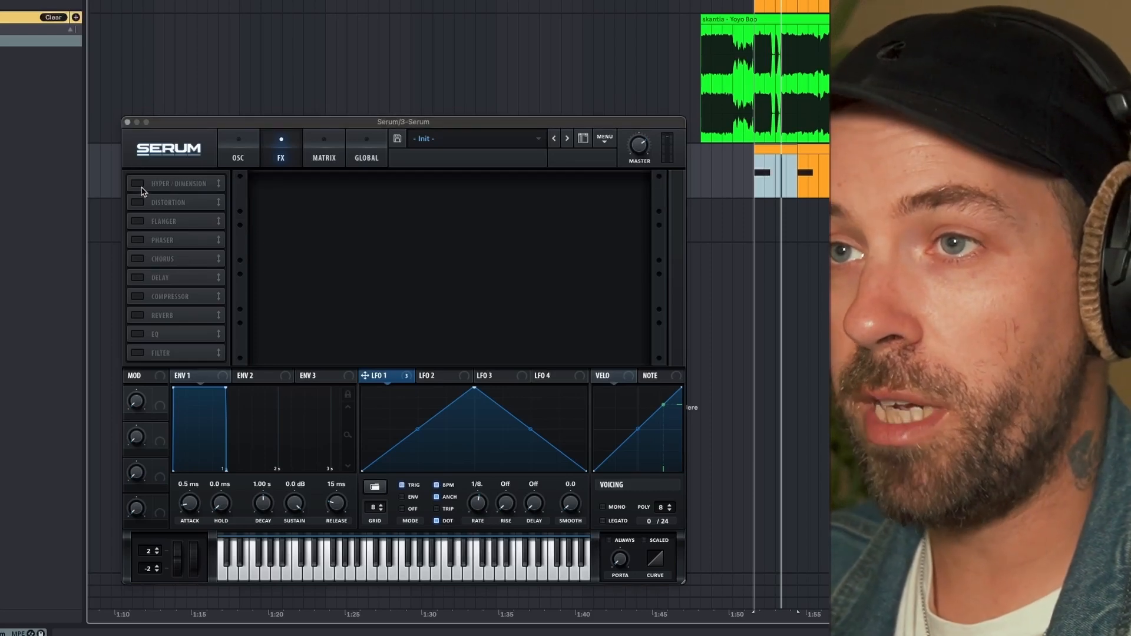
click(138, 202)
drag(171, 206, 174, 186)
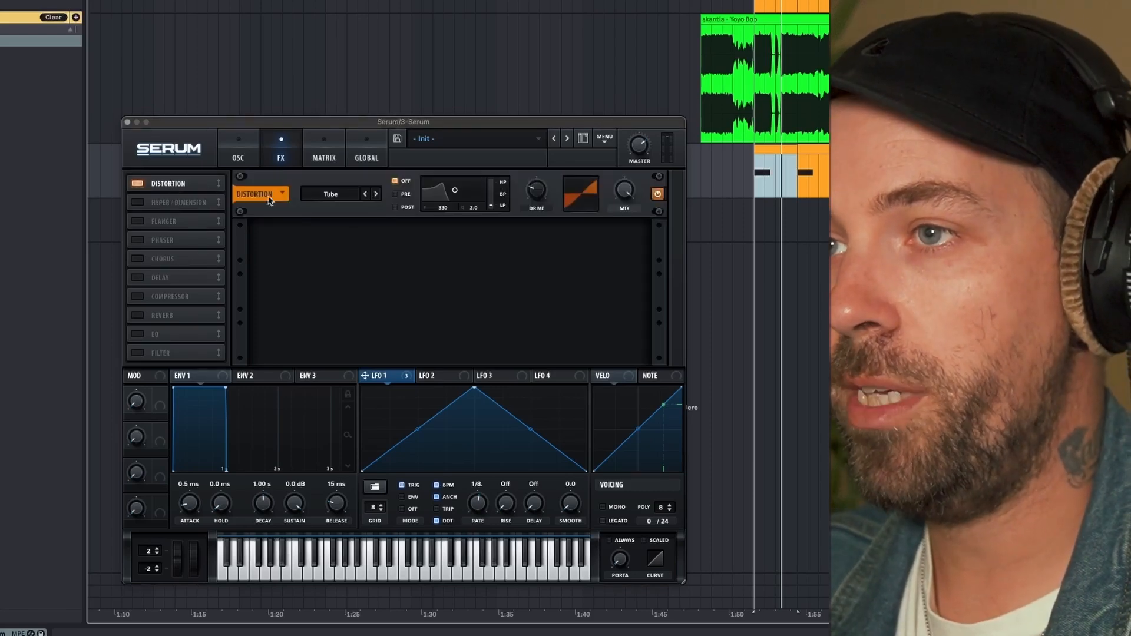
Set the Distortion type to Downsample, reduce its drive to 13%, and audition the result during playback
click(339, 195)
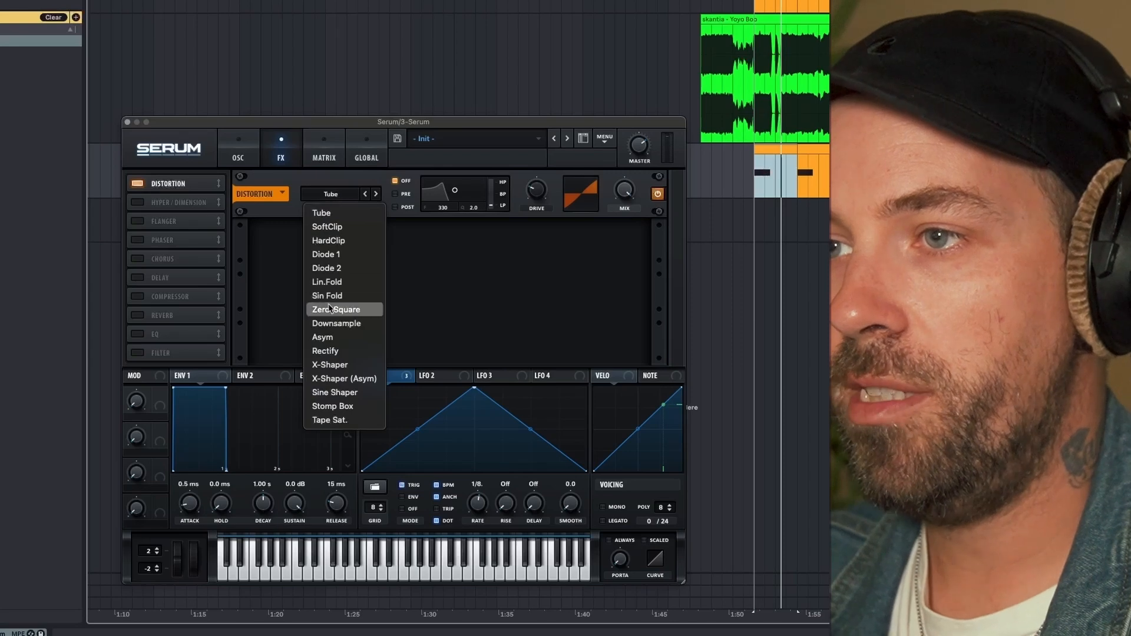
click(340, 323)
mouse_move(532, 206)
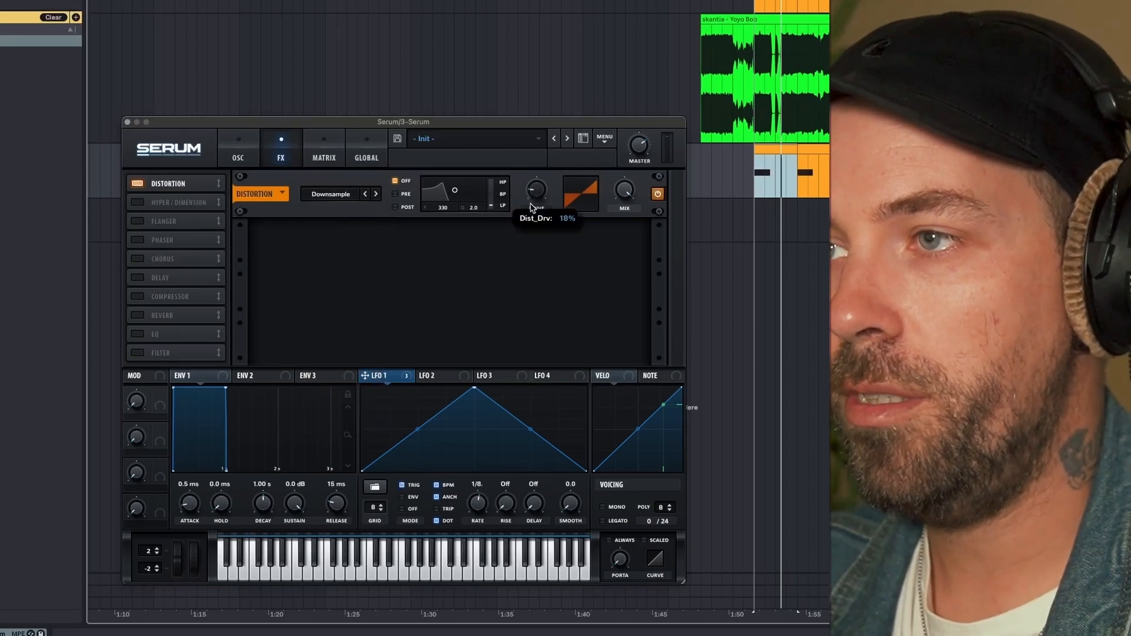
drag(532, 211, 530, 212)
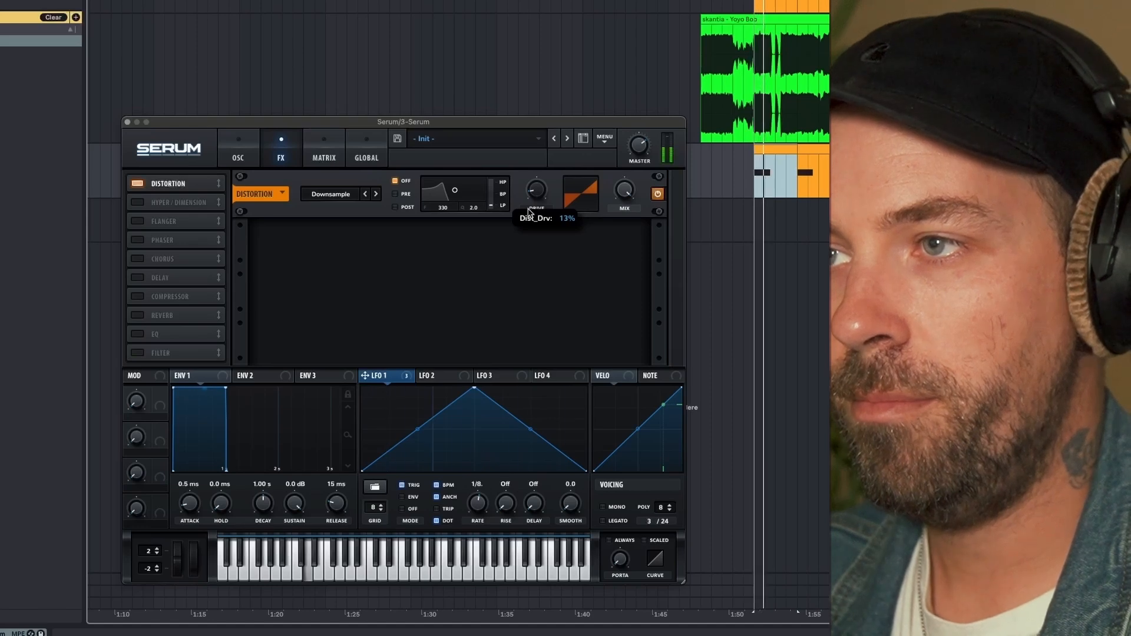
key(space)
key(space)
key(space)
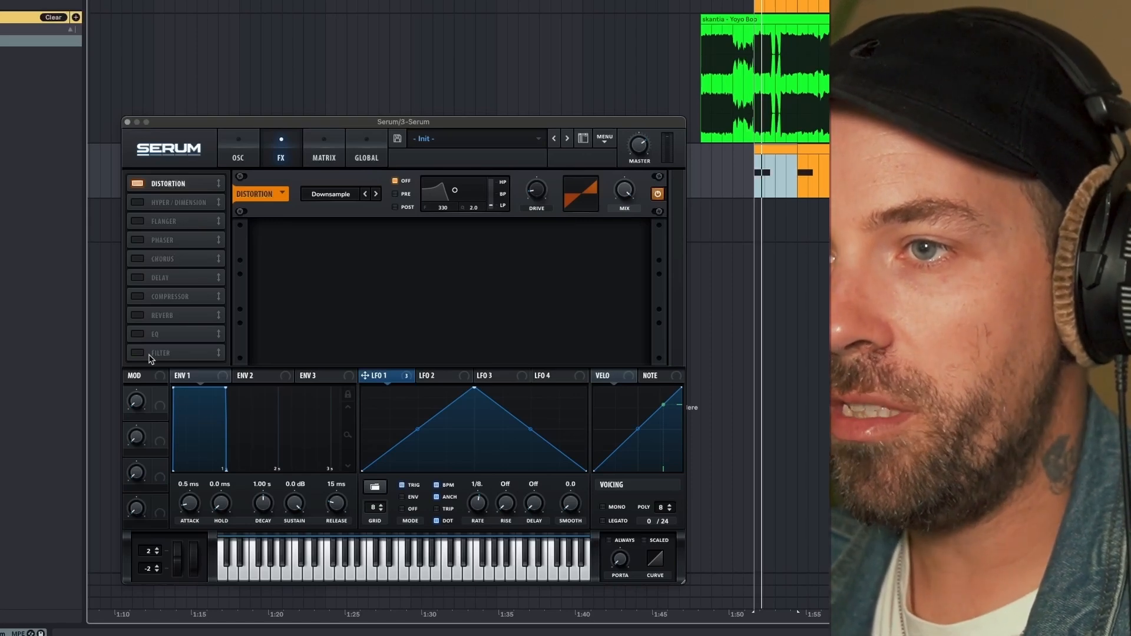
Enable the EQ directly after Distortion and shape its high band as a wide peak boost
click(137, 334)
drag(167, 340, 174, 203)
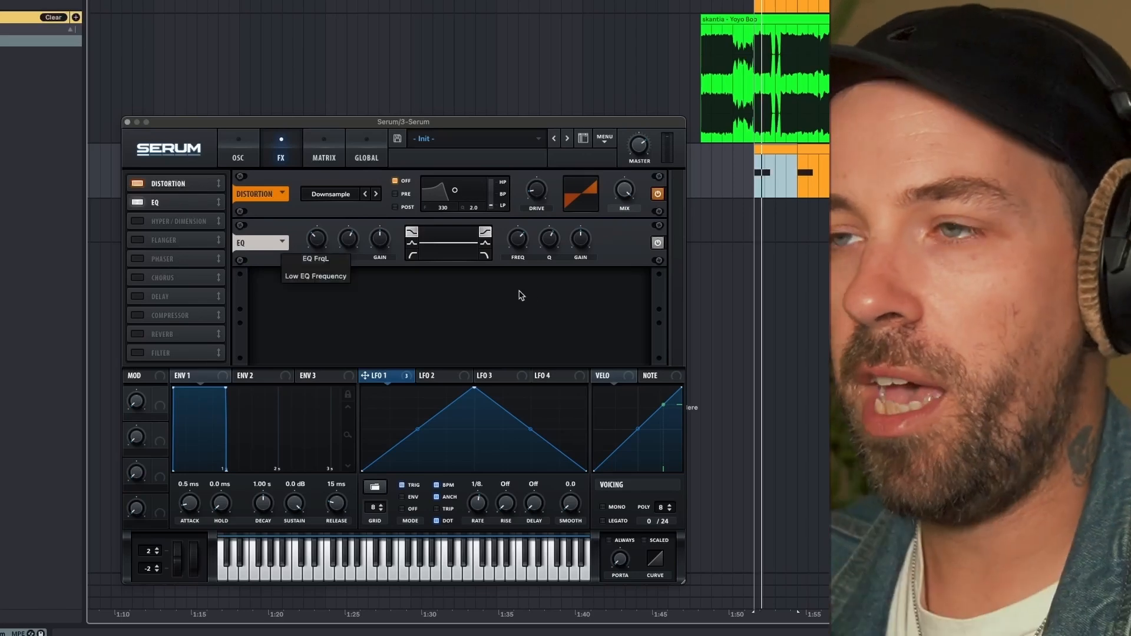
drag(571, 244, 516, 255)
click(488, 244)
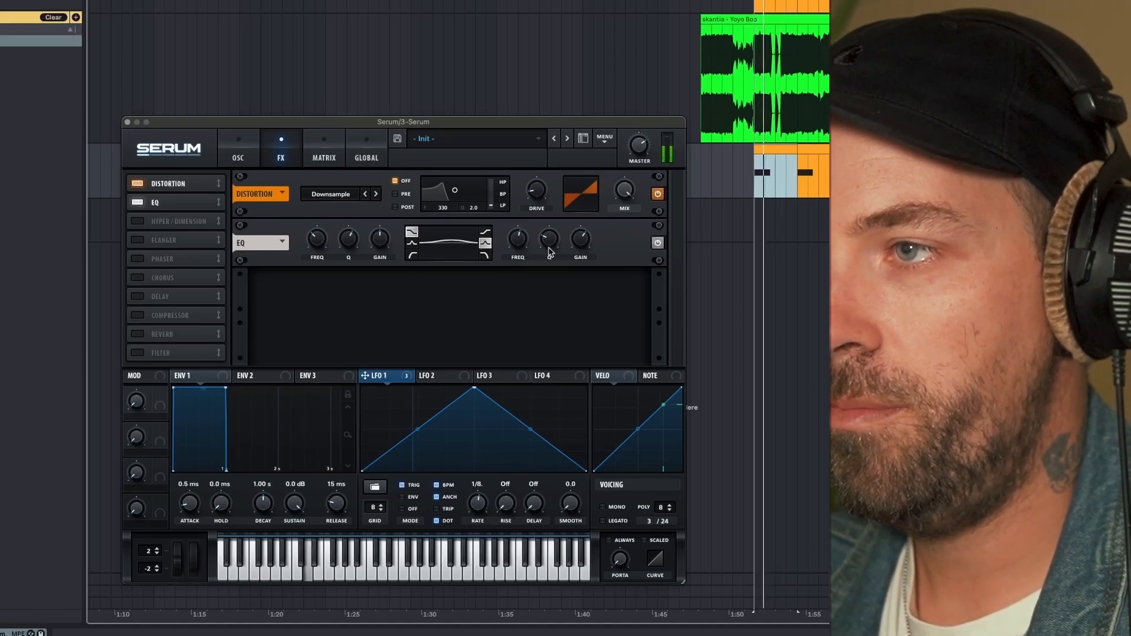
mouse_move(575, 240)
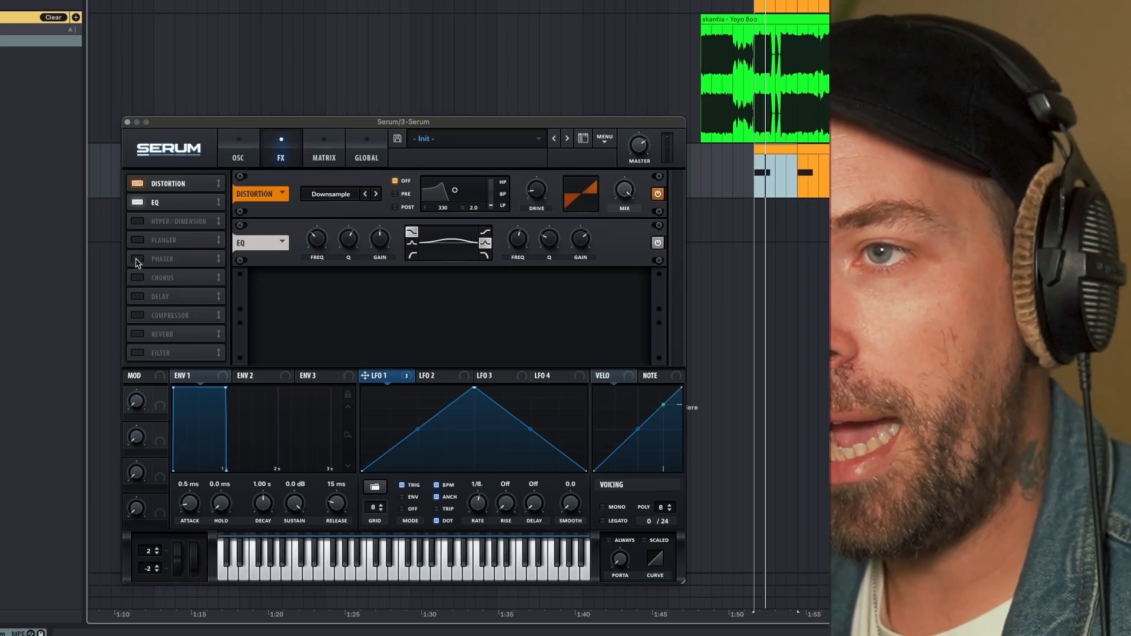
Enable Hyper/Dimension after the EQ and lower the Dimension size to about 5%, checking it during playback
click(137, 222)
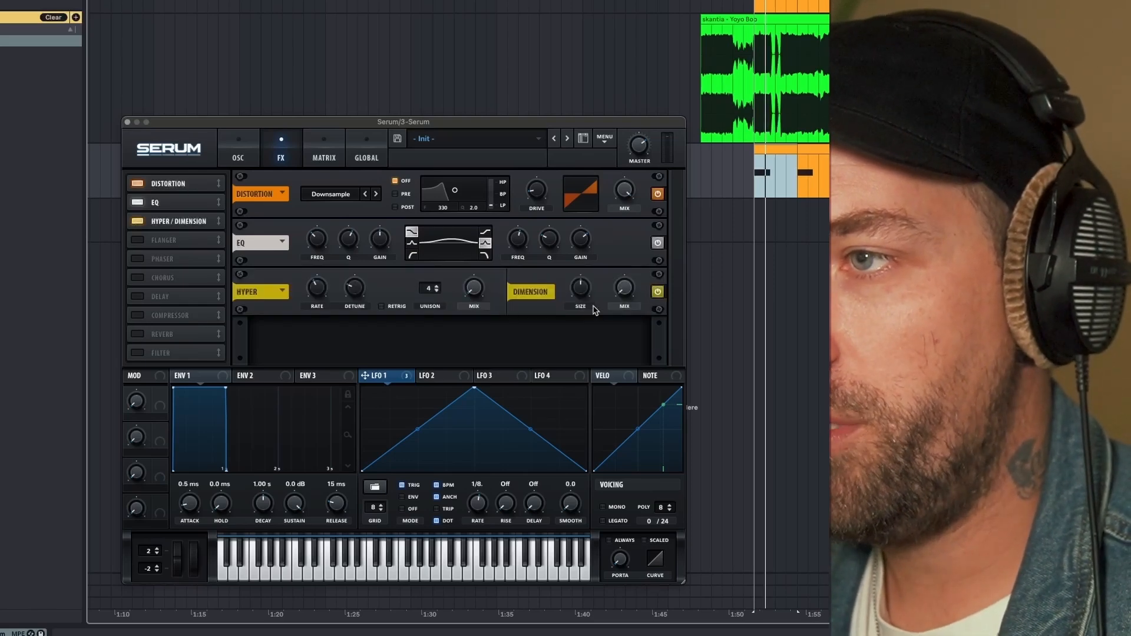
drag(571, 339, 567, 349)
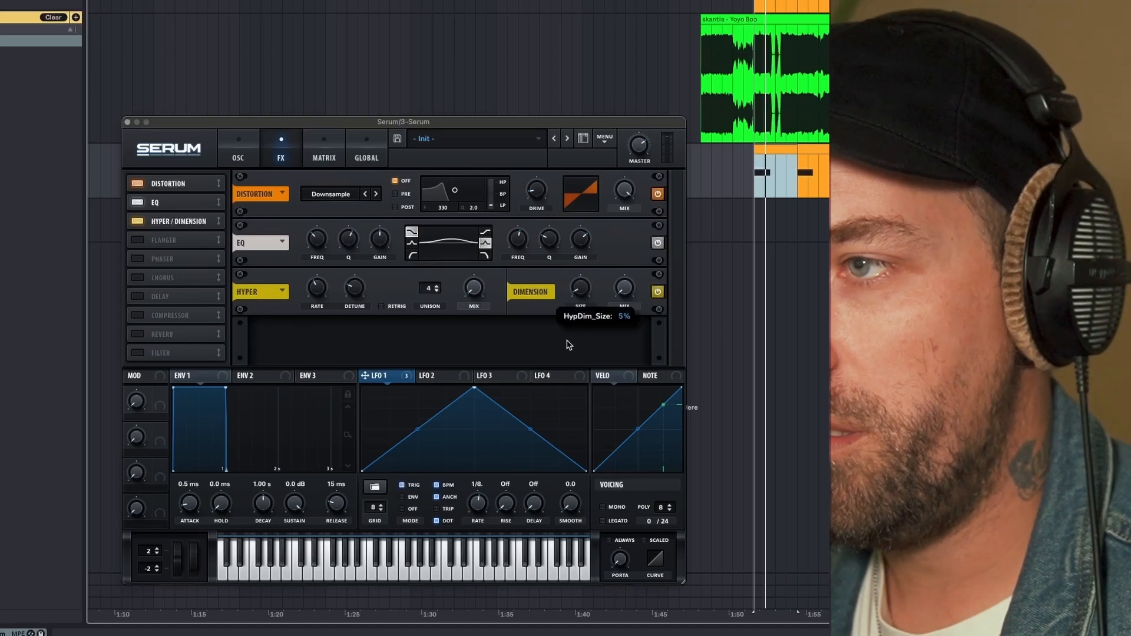
key(space)
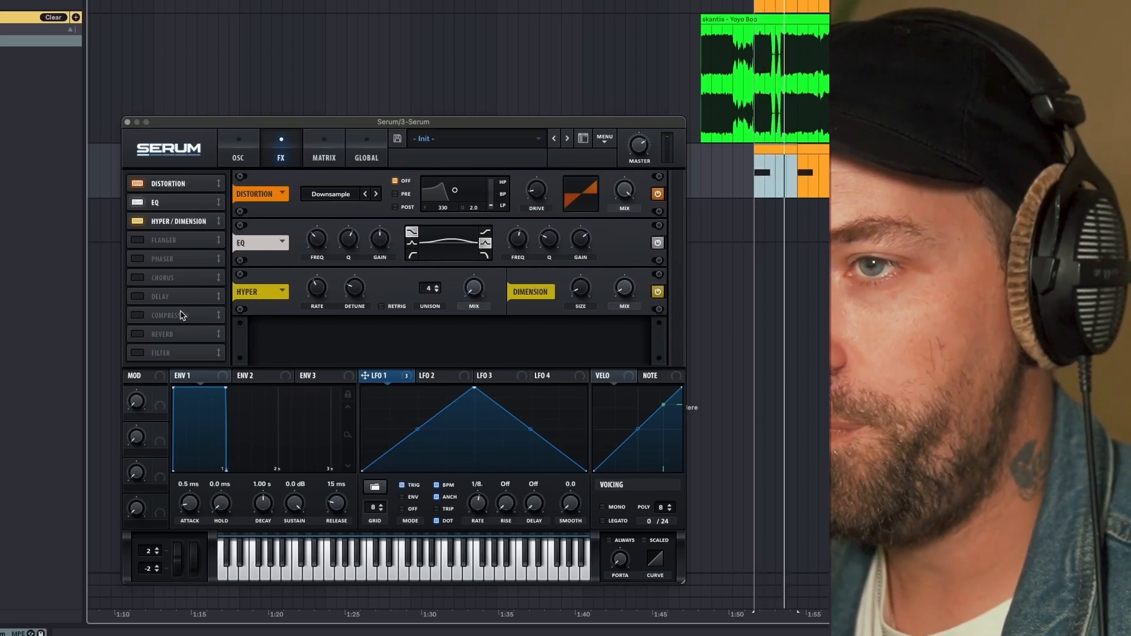
Enable the Compressor directly after Hyper/Dimension, switch it to multiband and raise the mid band level during playback
click(138, 315)
drag(161, 317, 157, 235)
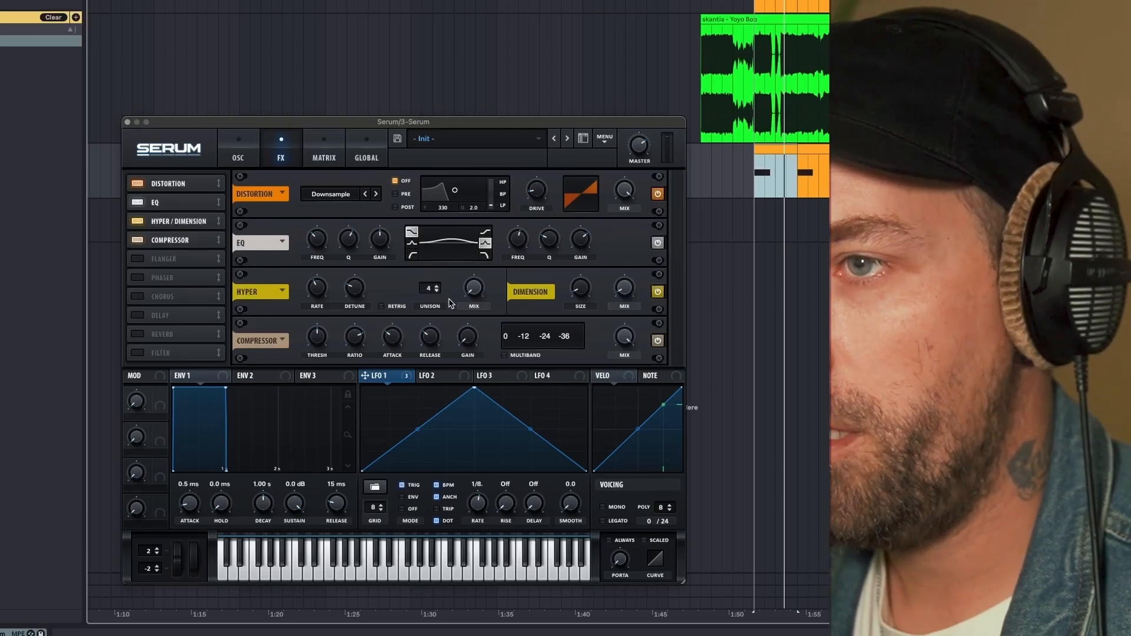
click(521, 356)
key(space)
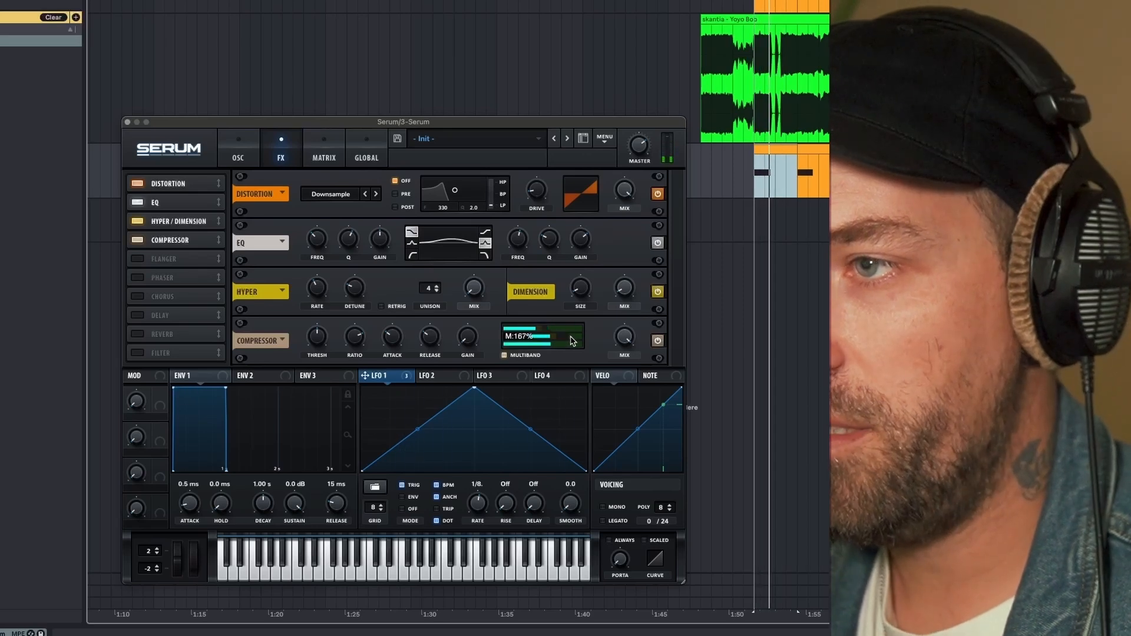
mouse_move(570, 341)
mouse_down()
mouse_move(583, 349)
mouse_move(575, 343)
mouse_up()
key(space)
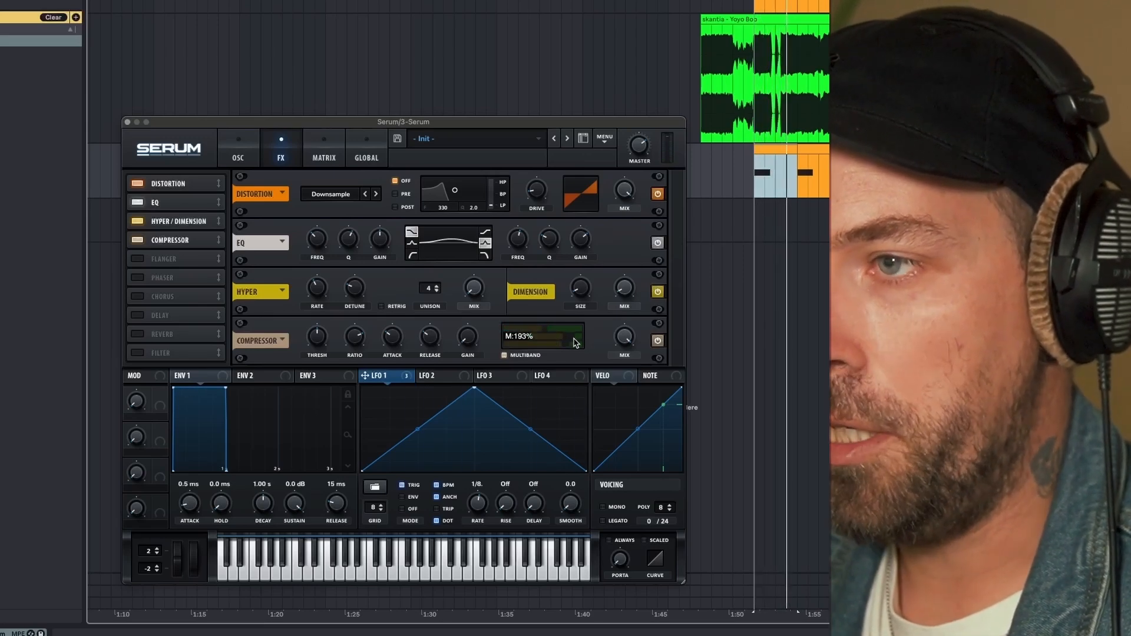
drag(574, 339, 573, 336)
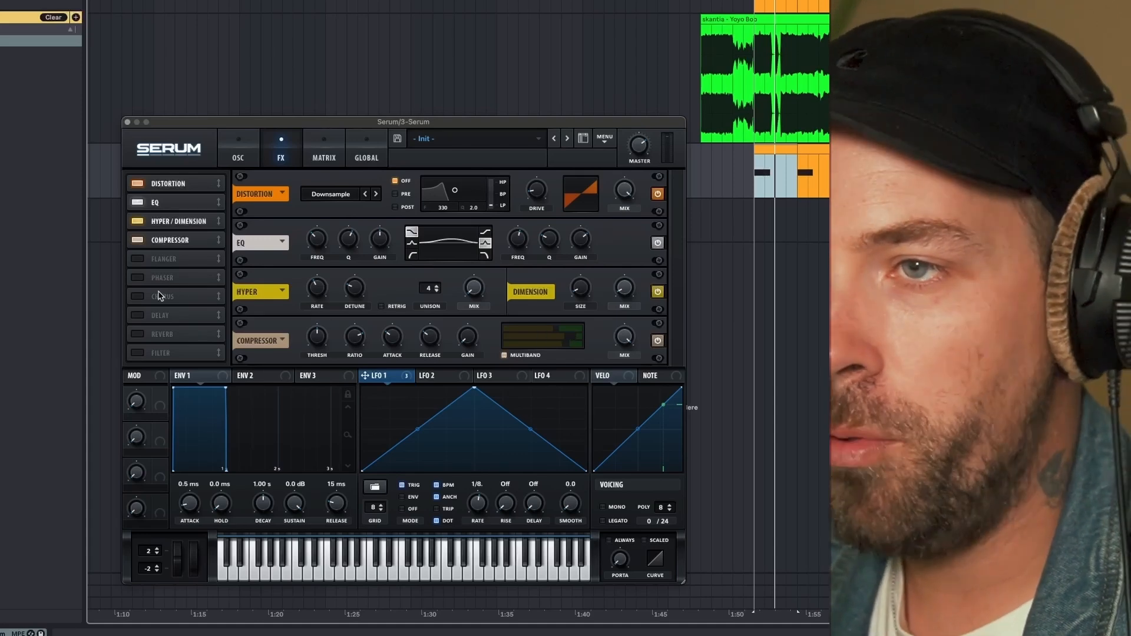
Try a Chorus effect after the Compressor, with a reduced mix and a higher low-pass cutoff
click(139, 296)
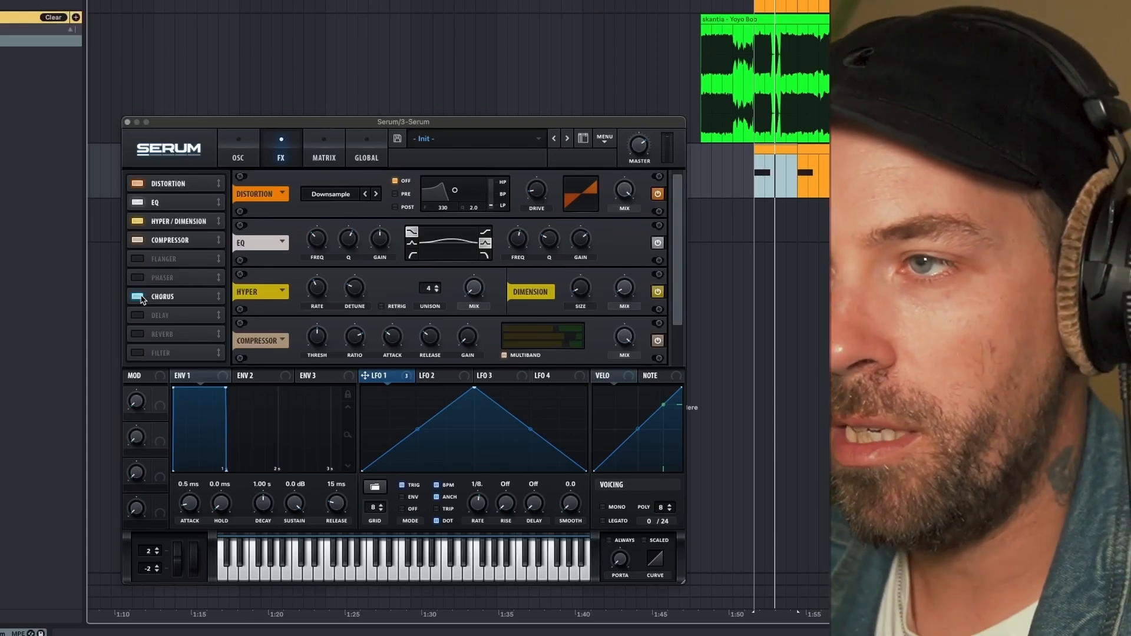
click(169, 299)
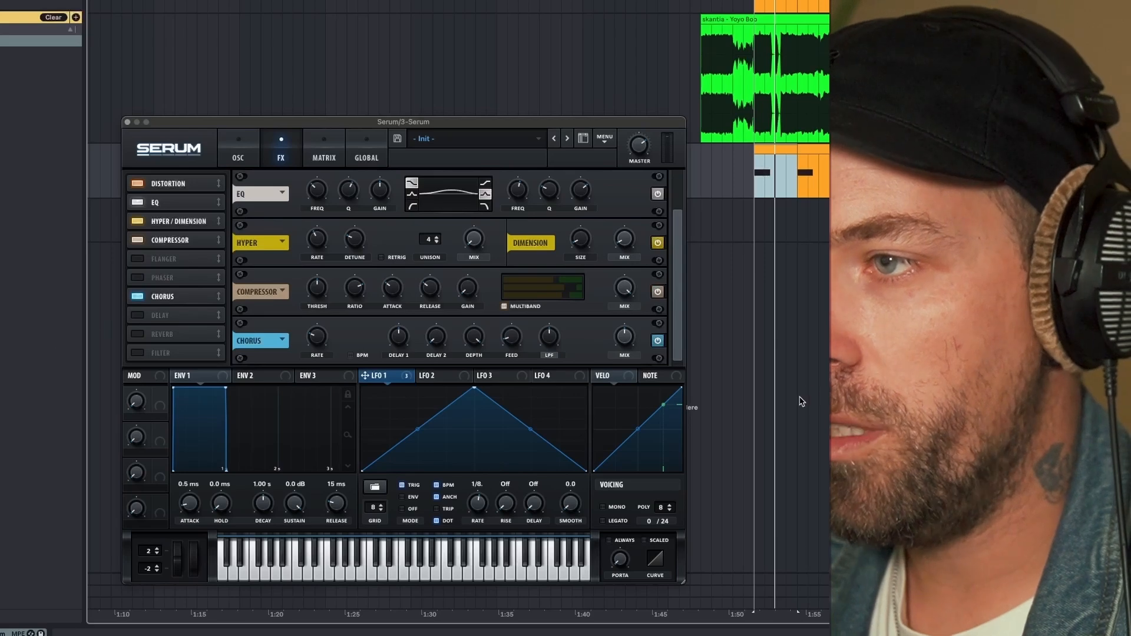
mouse_move(619, 352)
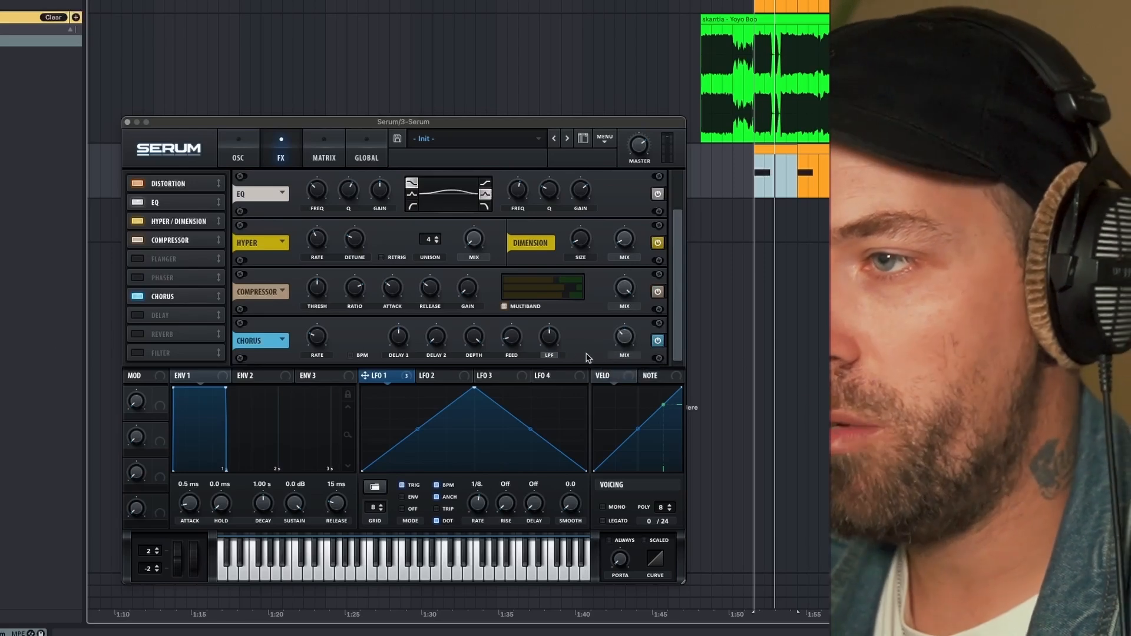
mouse_move(551, 352)
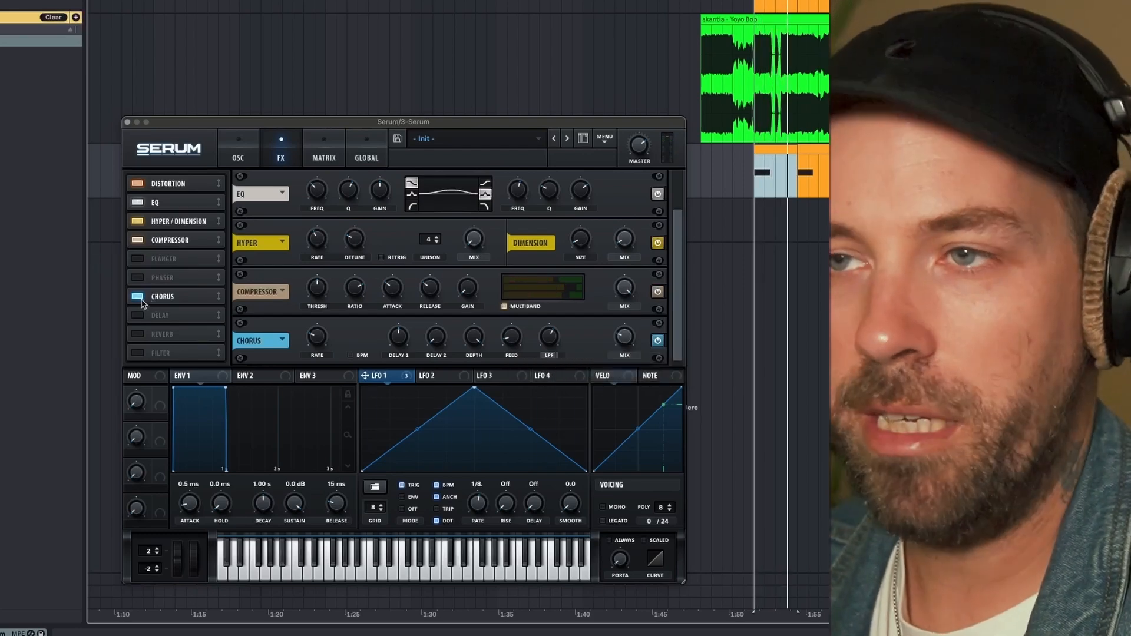
click(140, 299)
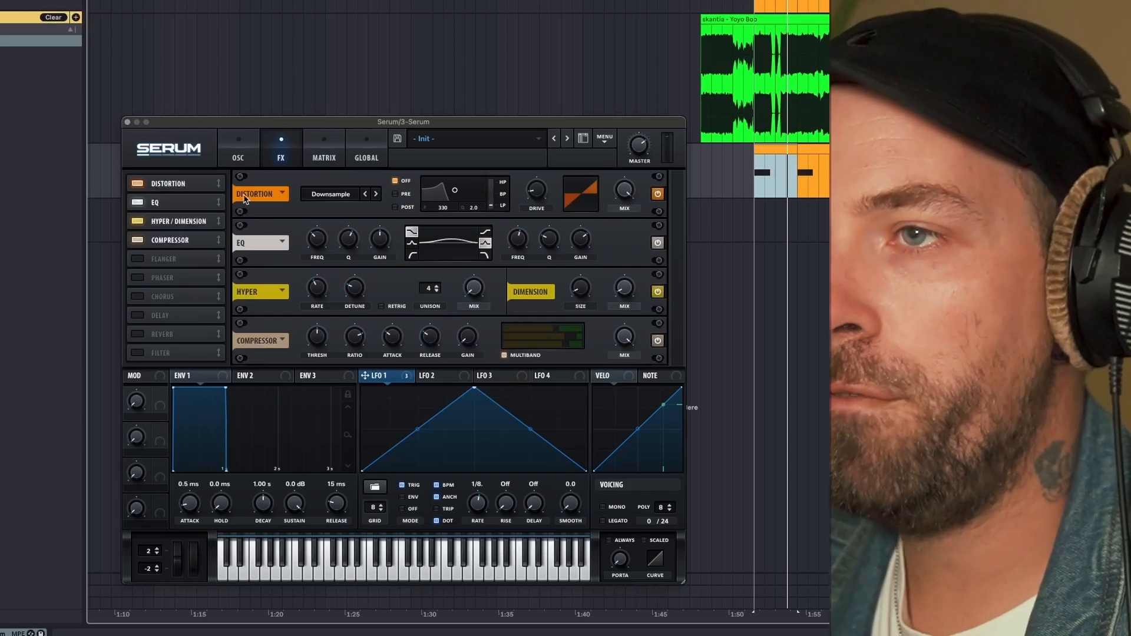
Readjust oscillator A's wavetable position and fine-tune the Formant-I filter cutoff while the bass plays
click(248, 157)
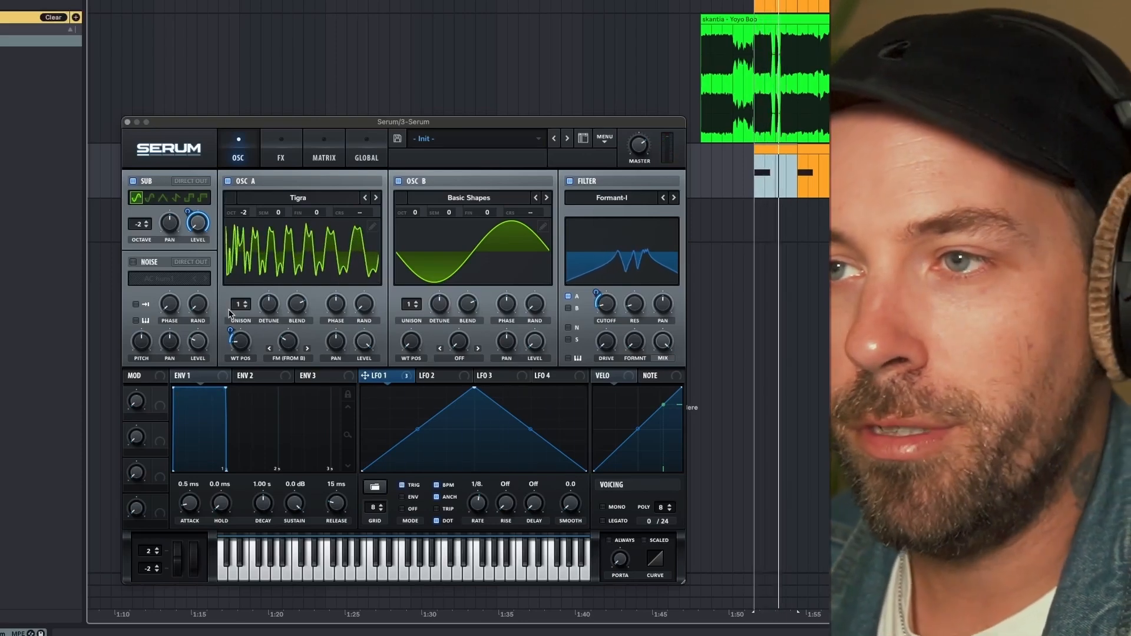
mouse_move(237, 342)
drag(240, 341, 239, 352)
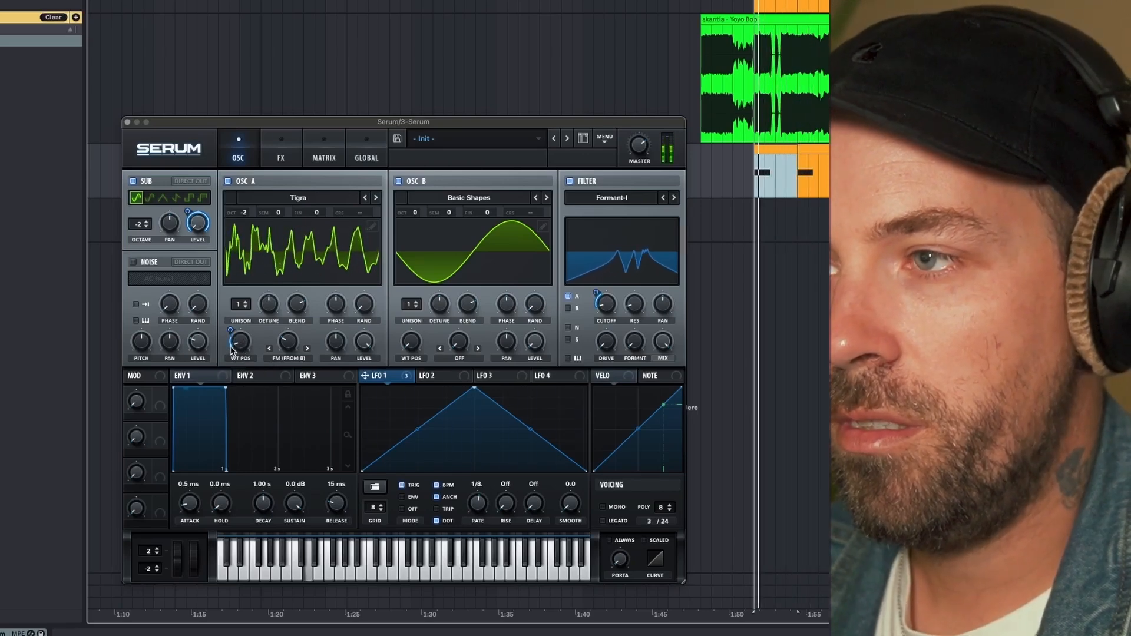
drag(239, 342, 240, 334)
mouse_move(607, 308)
drag(607, 308, 607, 306)
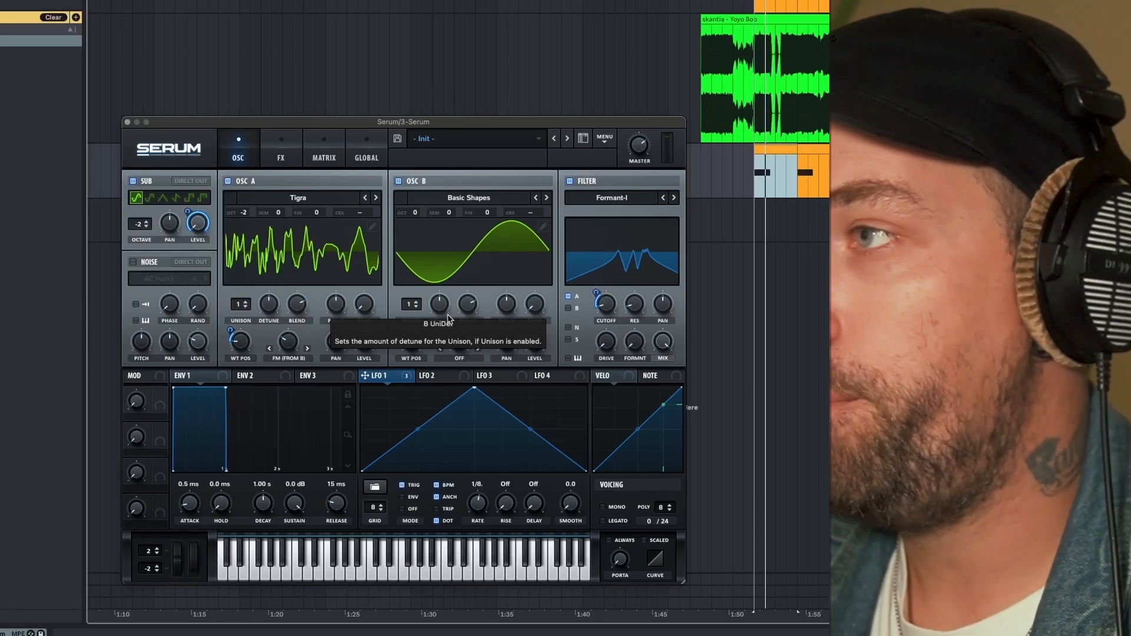
Select the skantia - Yoyo Boo reference clip in the arrangement and play it for comparison
click(766, 19)
key(space)
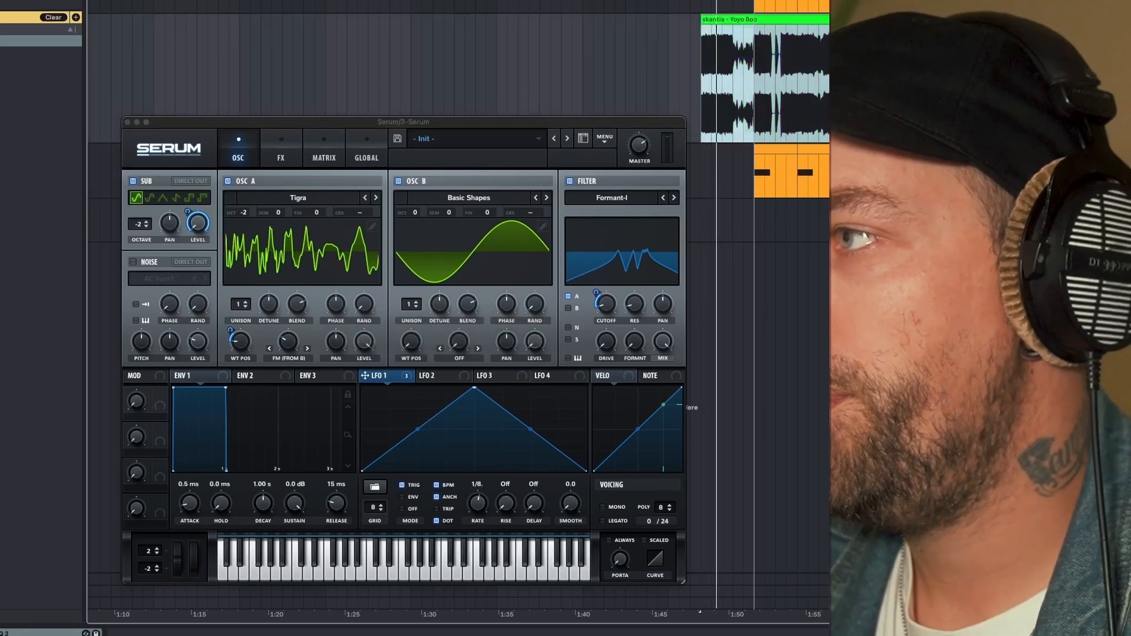